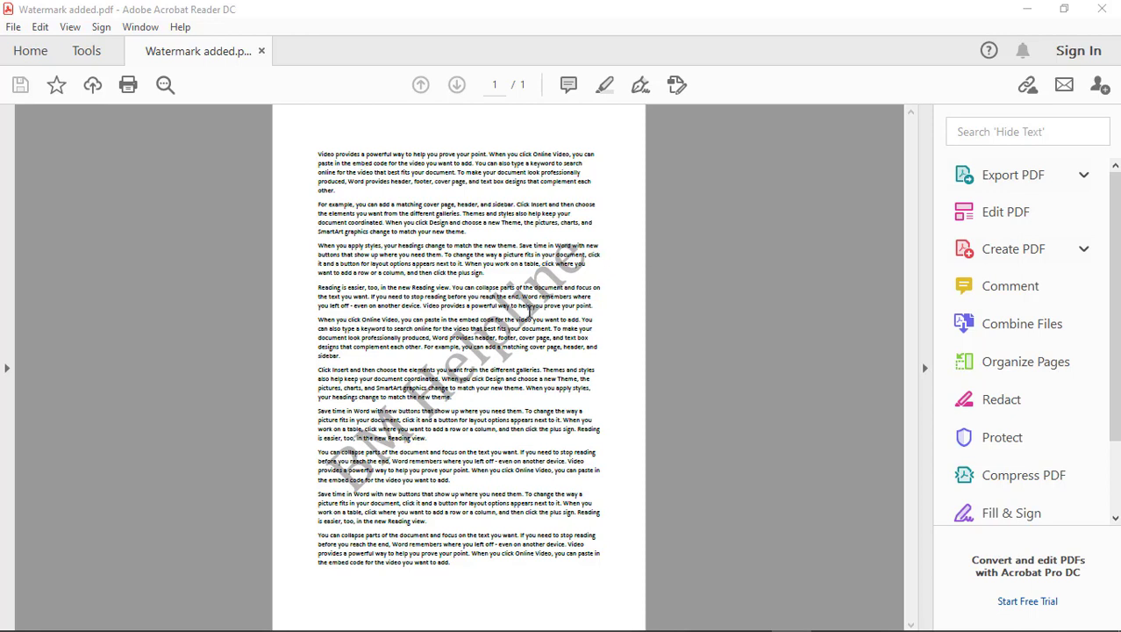
- Examine the diagonal text watermark on the PDF page at several magnifications
mouse_move(437, 600)
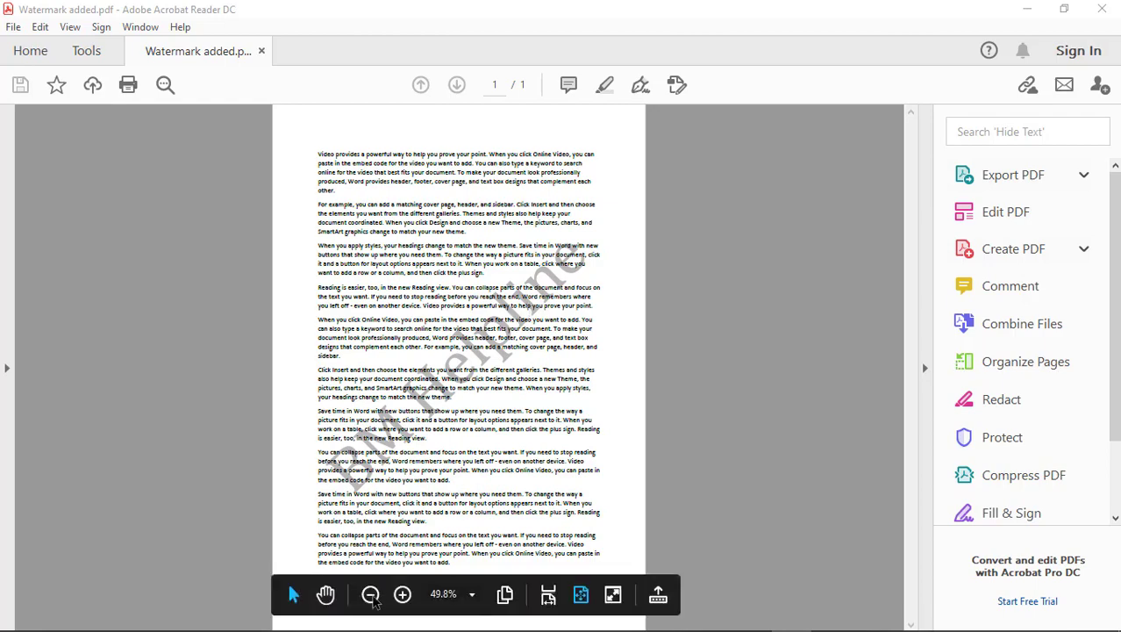
click(401, 596)
click(401, 597)
click(401, 597)
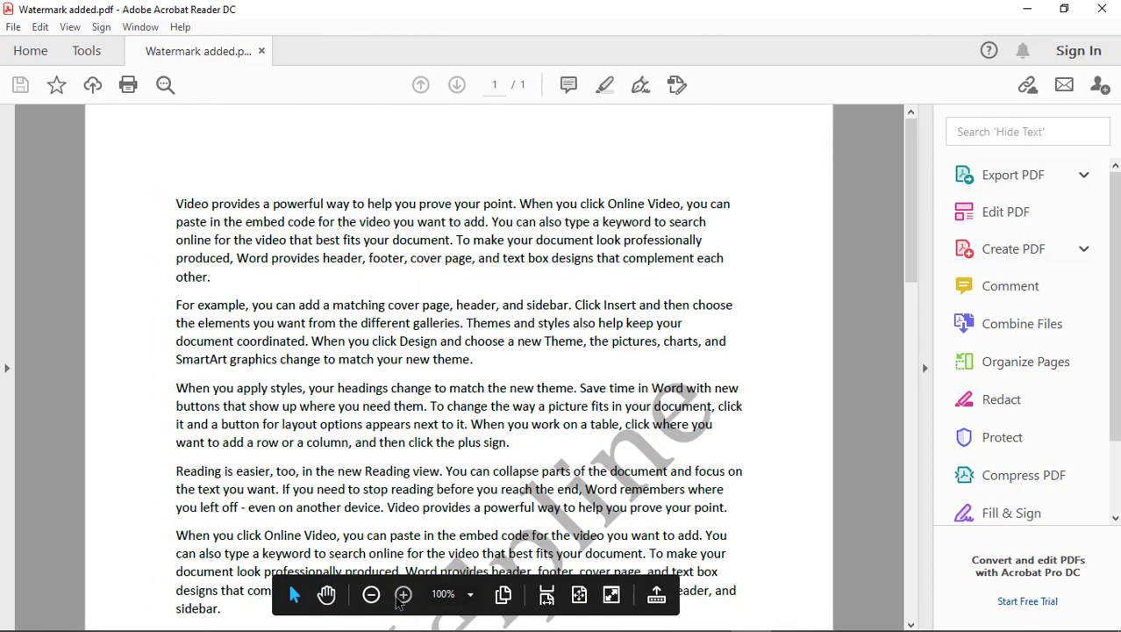
key(ctrl+minus)
key(ctrl+minus)
key(ctrl+minus)
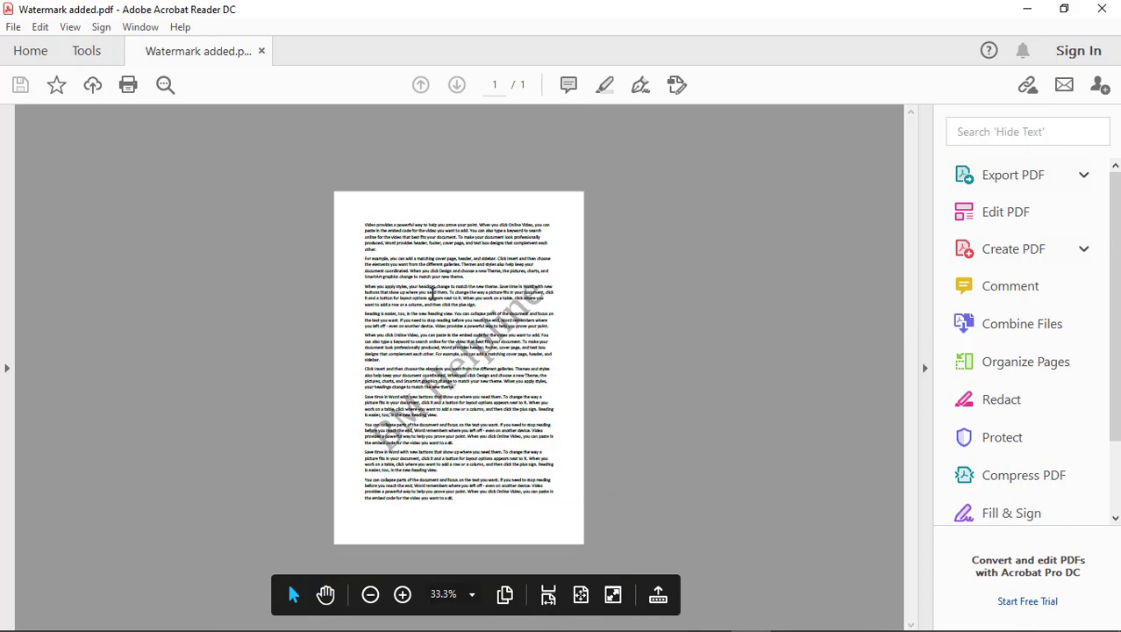
key(ctrl+plus)
key(ctrl+plus)
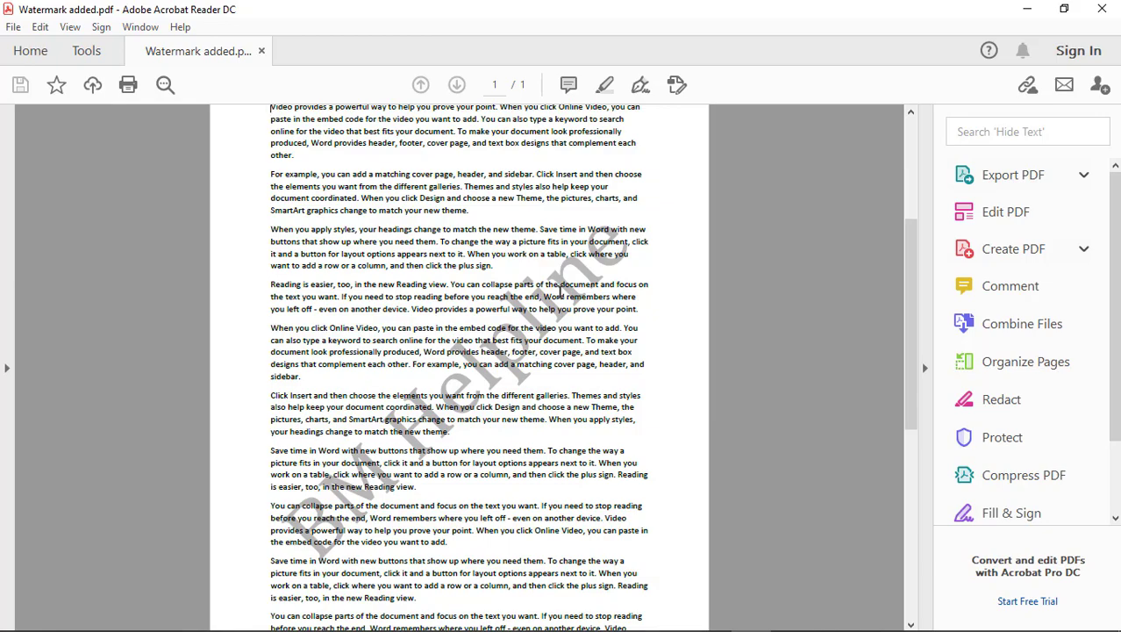
- Switch to the blank Word document and generate sample paragraphs with =rand(8,4)
key(alt+Tab)
key(alt+Tab)
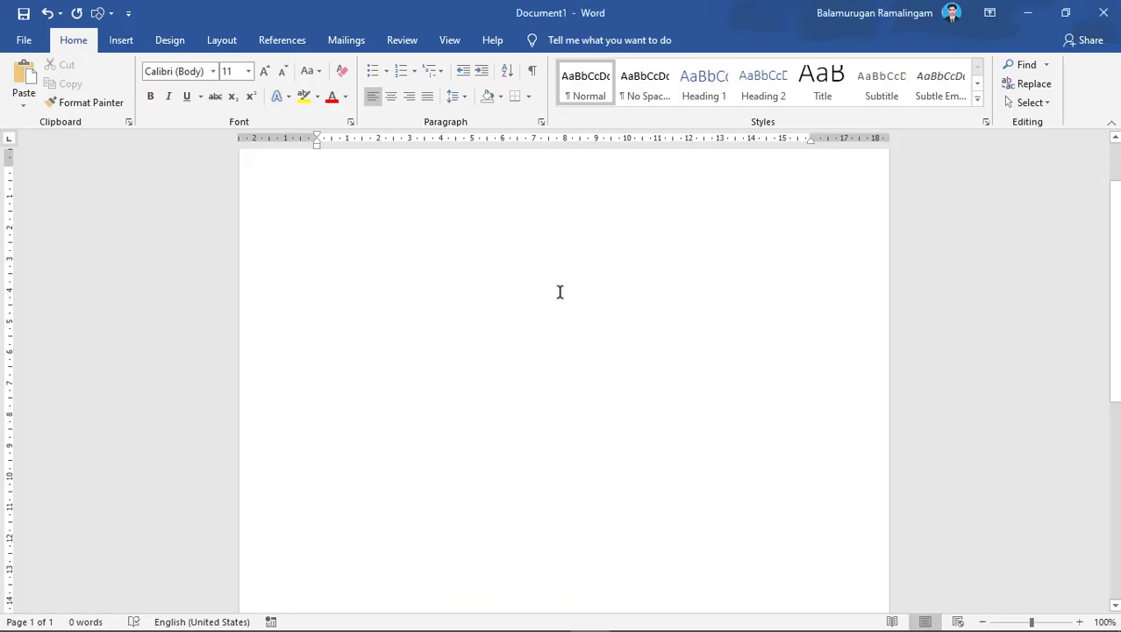
text(=r)
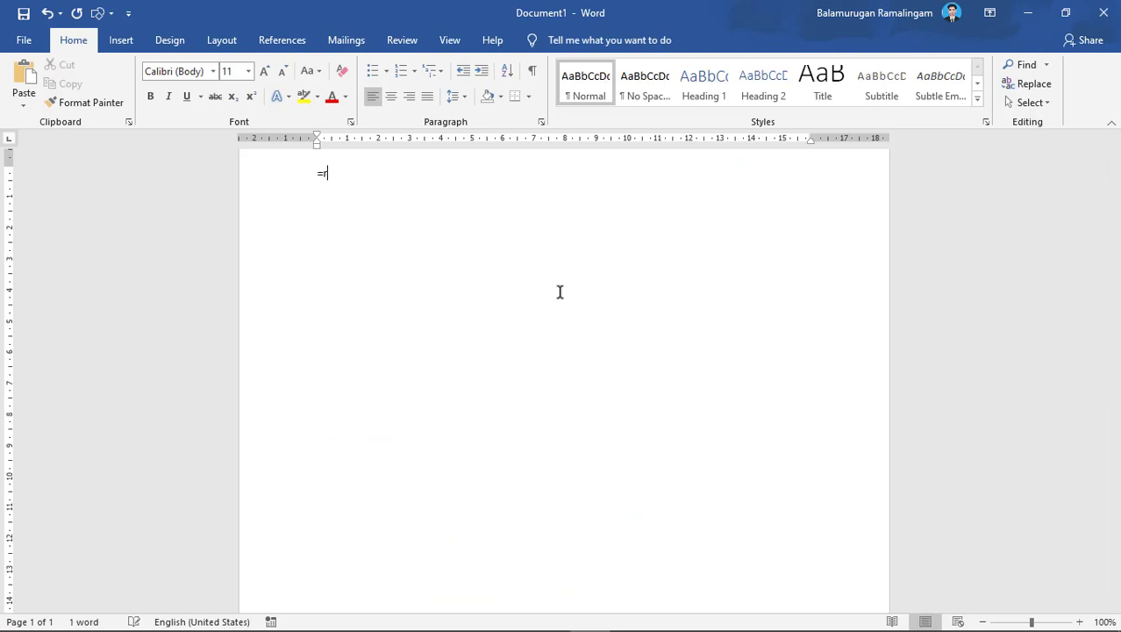
text(and())
key(Left)
text(8,4)
key(Return)
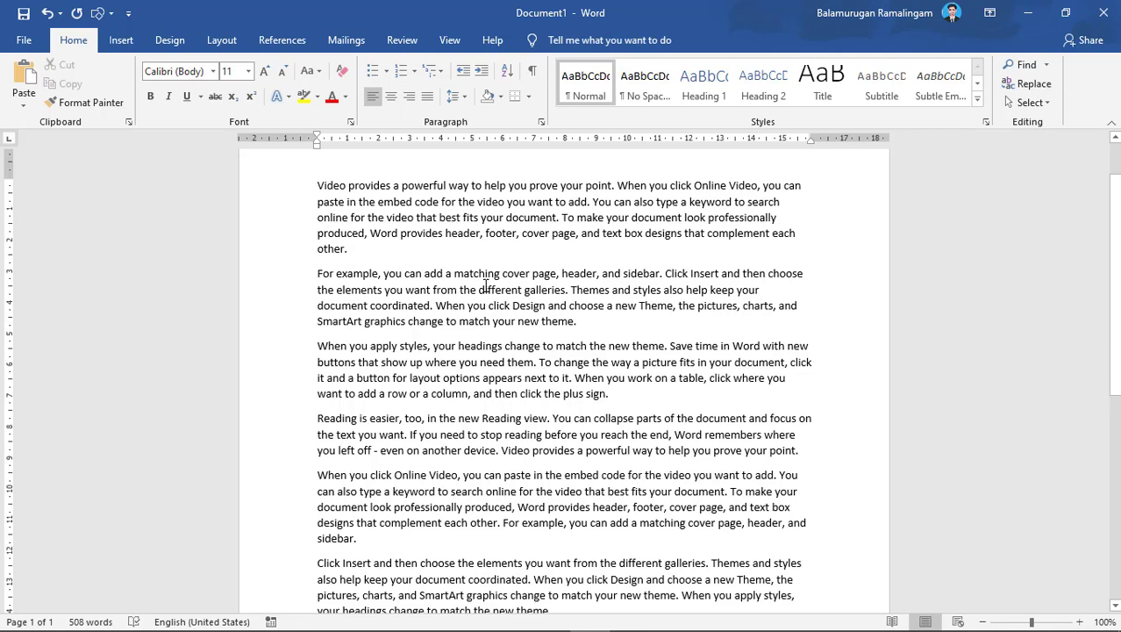
- Add a custom text watermark reading "My Content" to the document and check it in the print preview
click(169, 40)
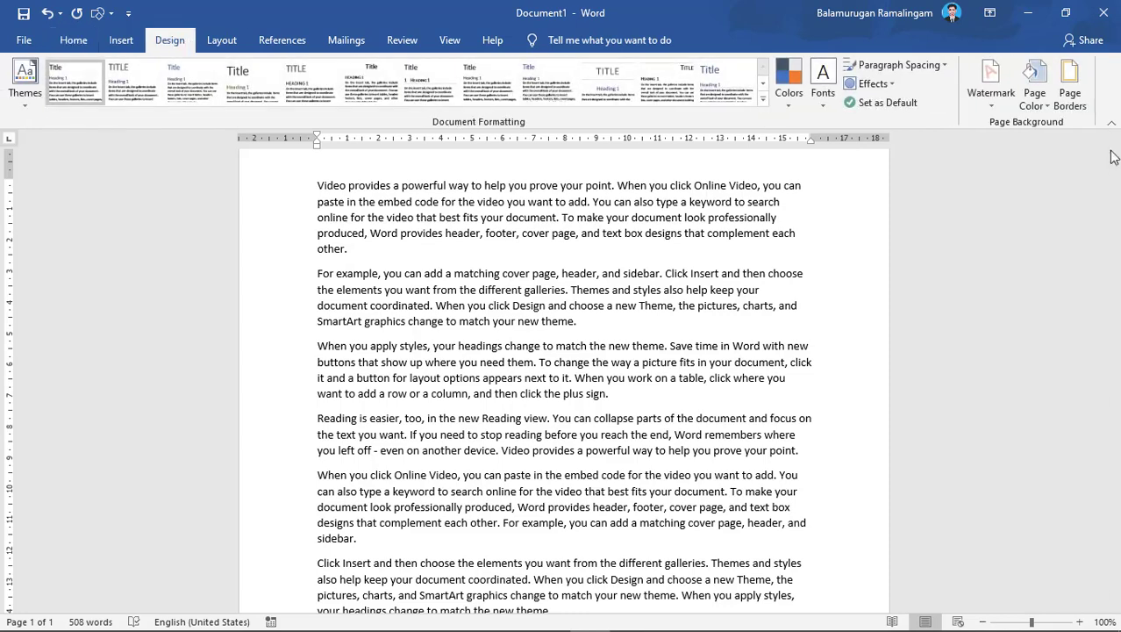
click(990, 104)
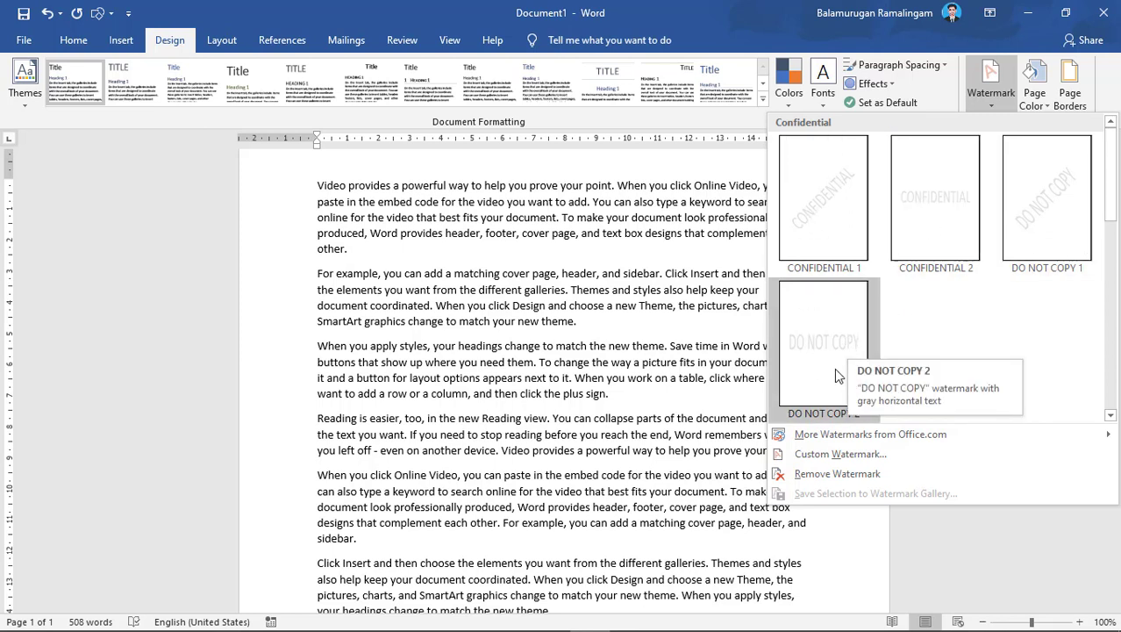
click(831, 455)
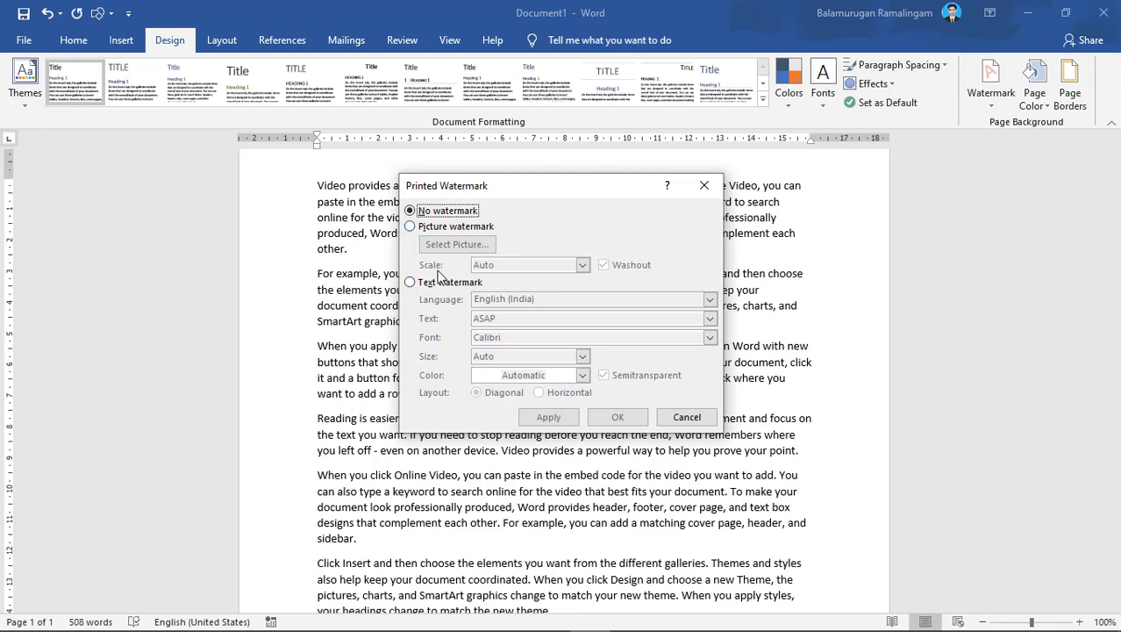
click(410, 282)
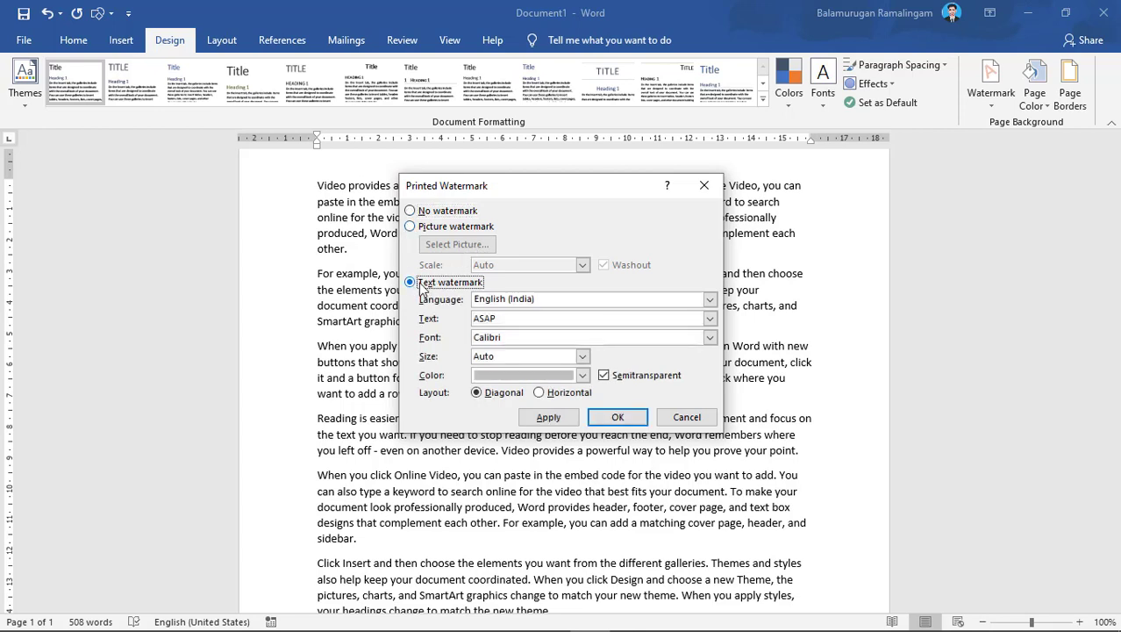
click(538, 320)
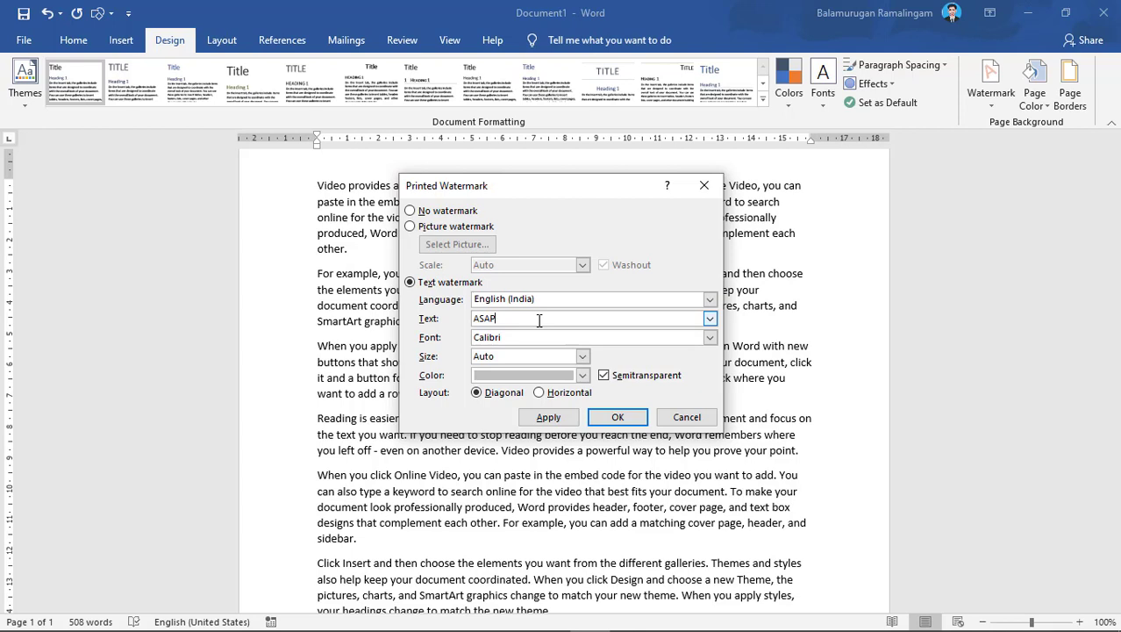
double_click(538, 320)
text(My Content)
click(553, 416)
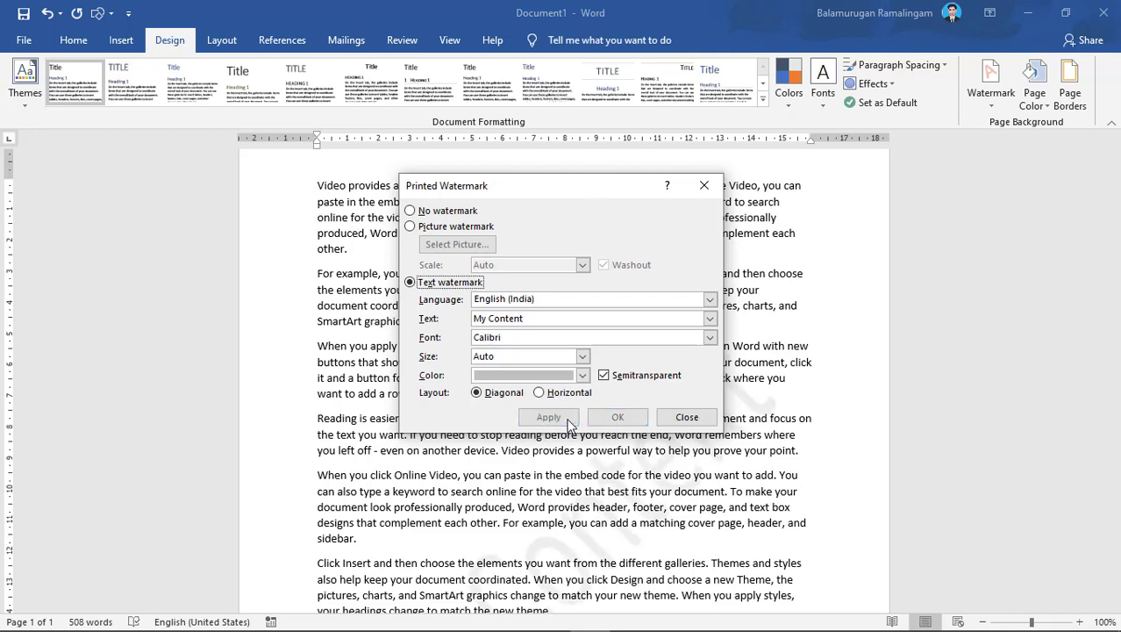
click(686, 418)
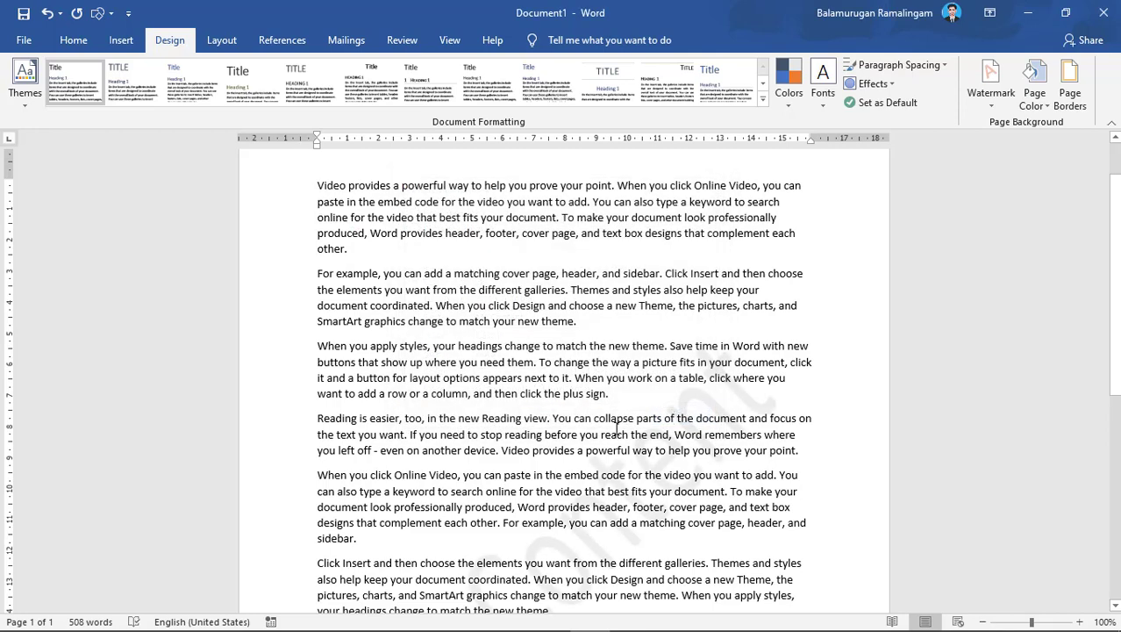
key(ctrl+p)
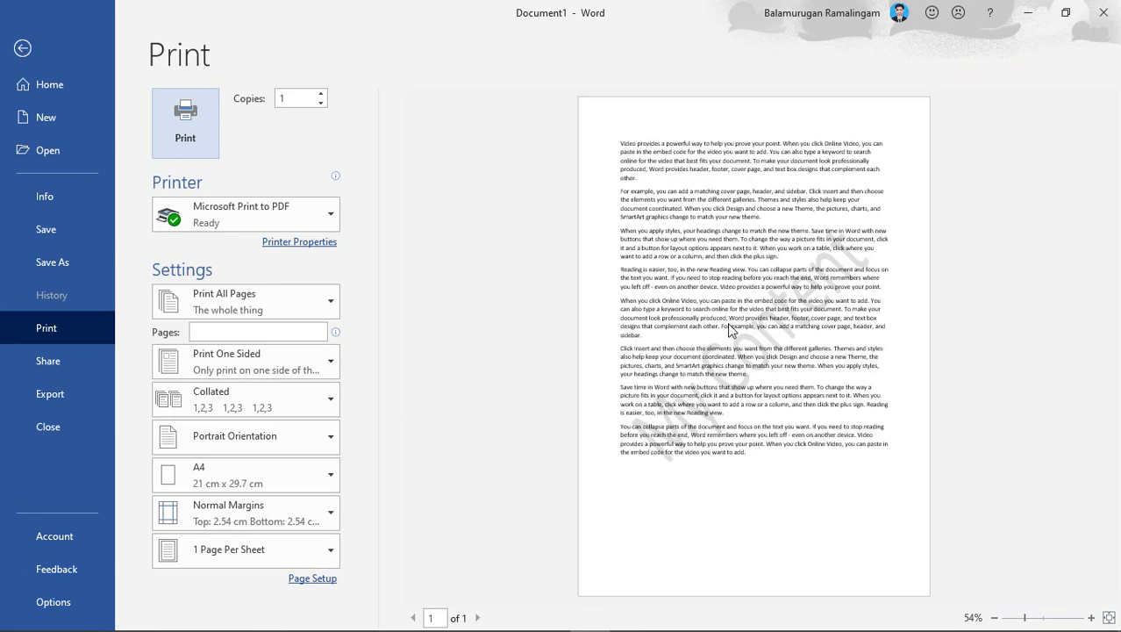
key(Escape)
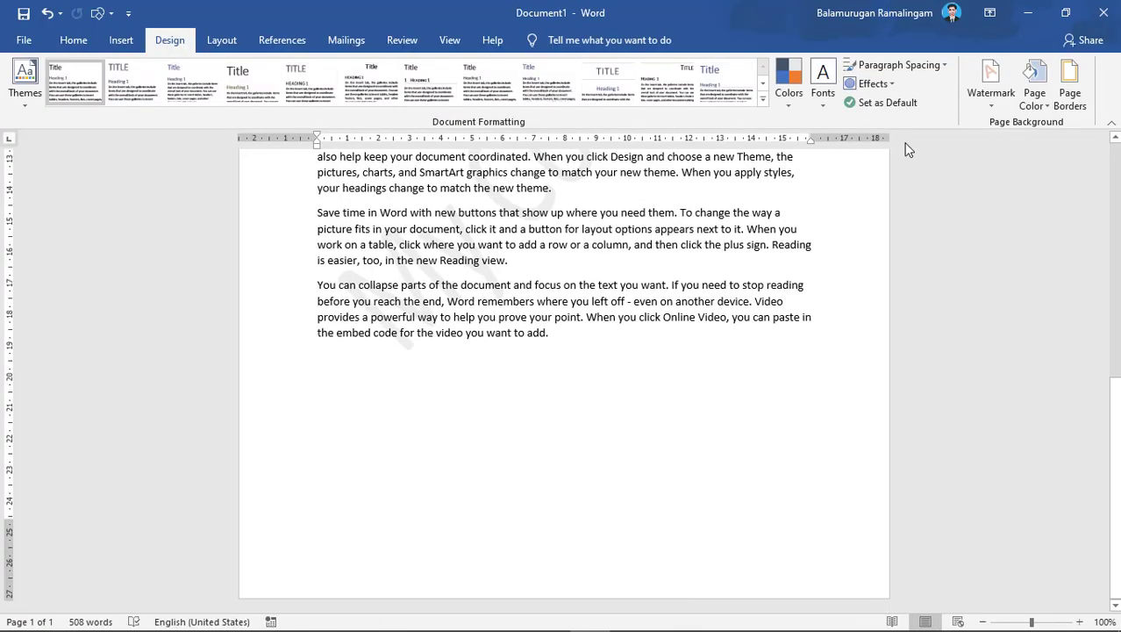
- Change the custom watermark's layout to Horizontal and check it in the print preview
click(974, 98)
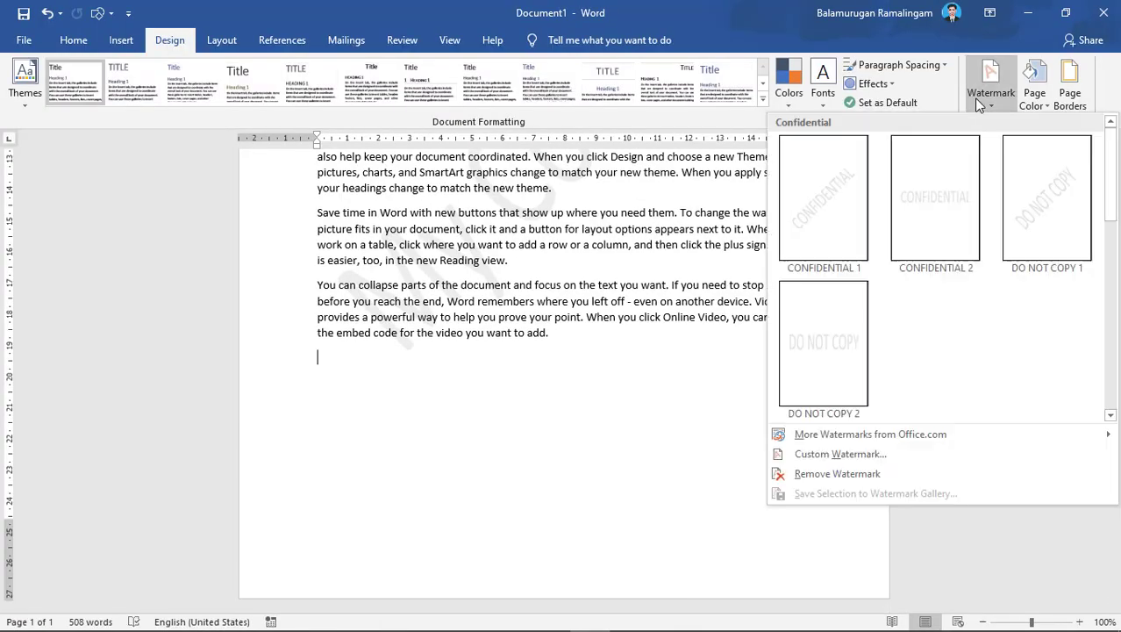
click(822, 456)
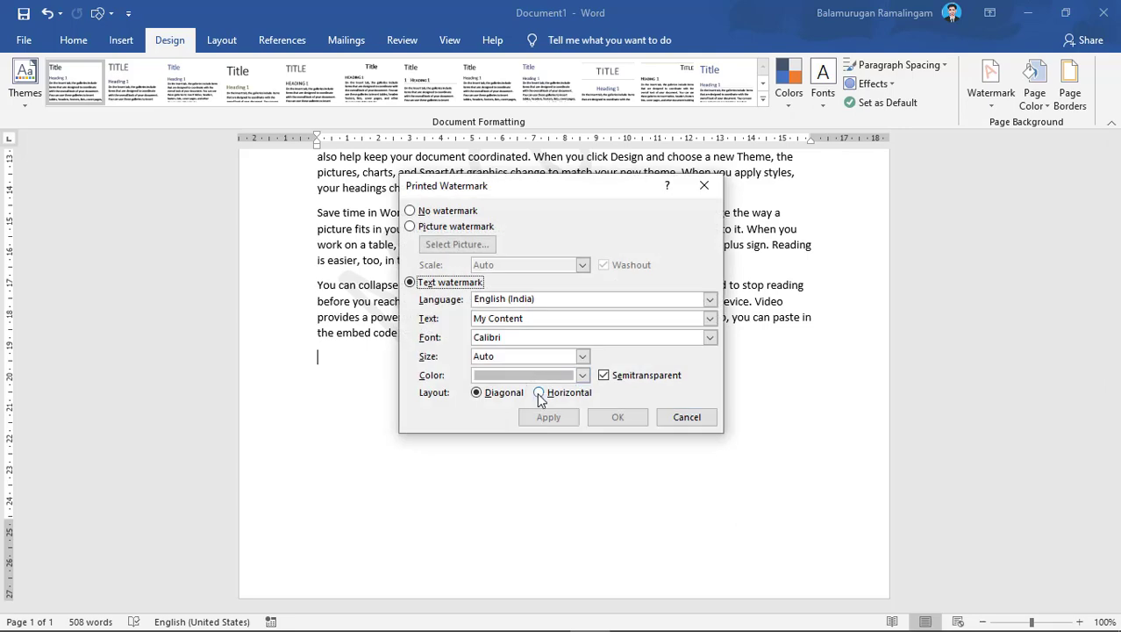
click(538, 393)
click(541, 413)
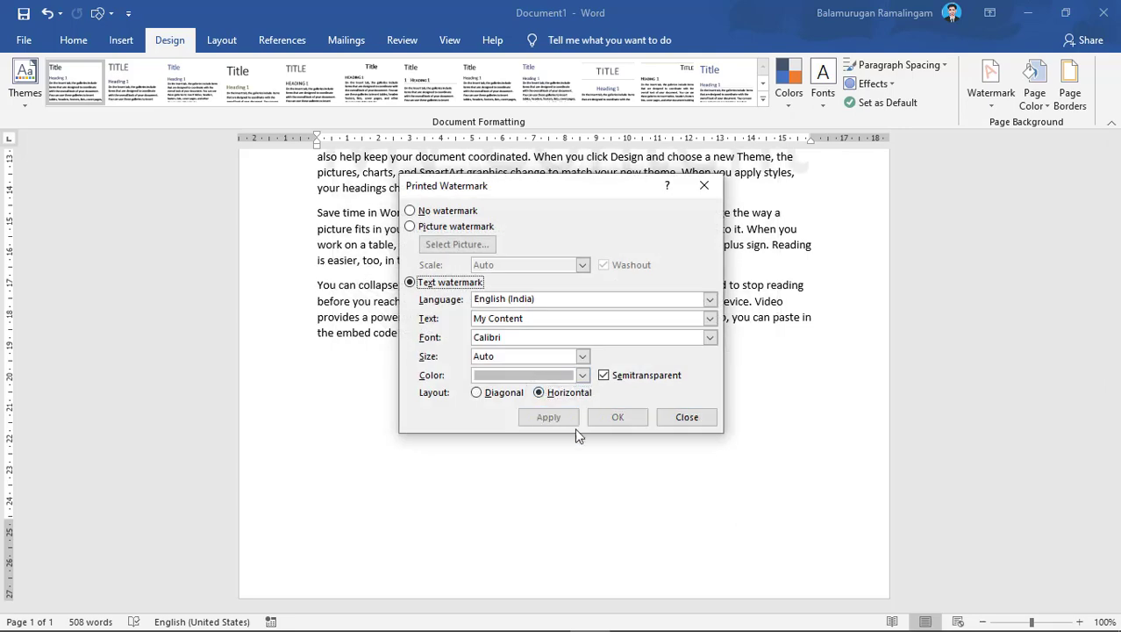
click(665, 417)
key(ctrl+p)
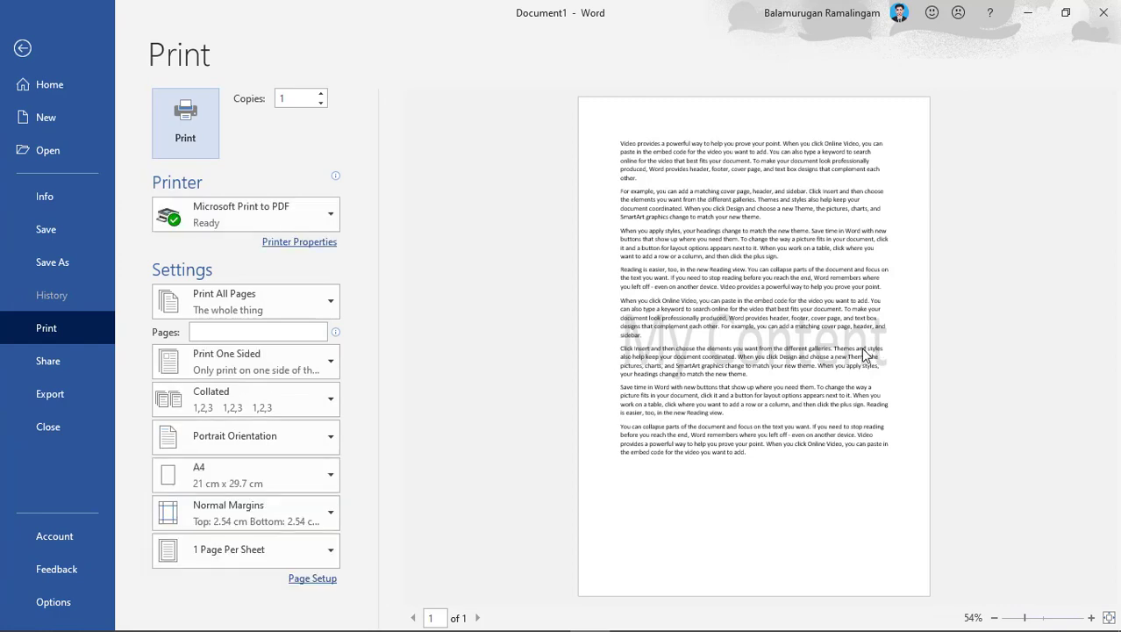
key(Escape)
- Turn off the Semitransparent option for the custom watermark and check the page in the print preview
scroll(672, 335, up, 3)
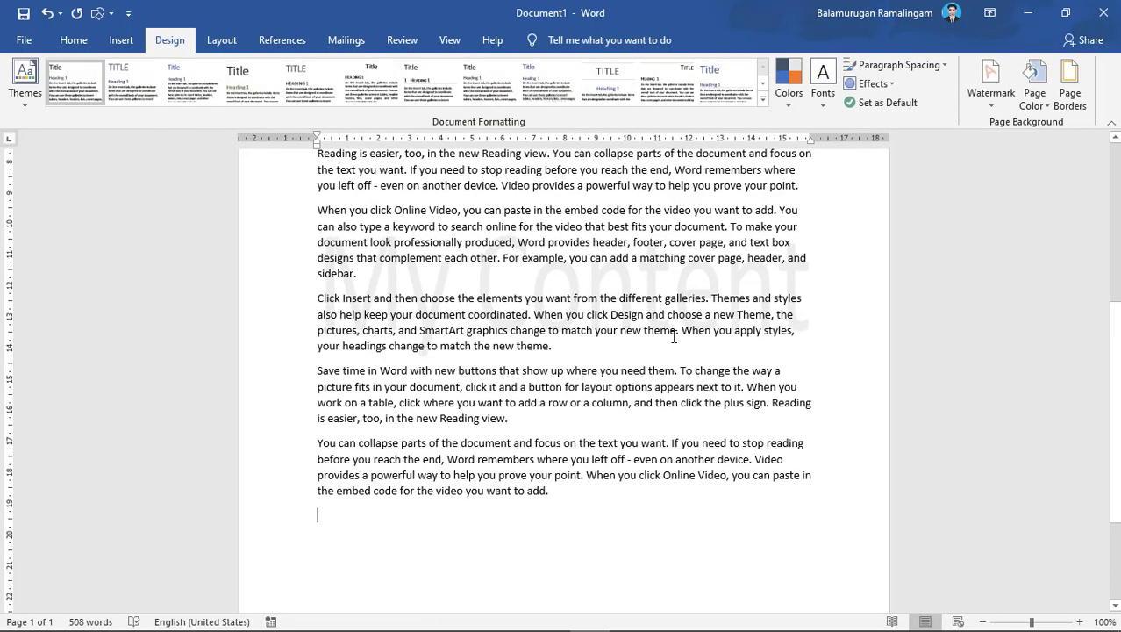
scroll(674, 336, up, 3)
click(1018, 105)
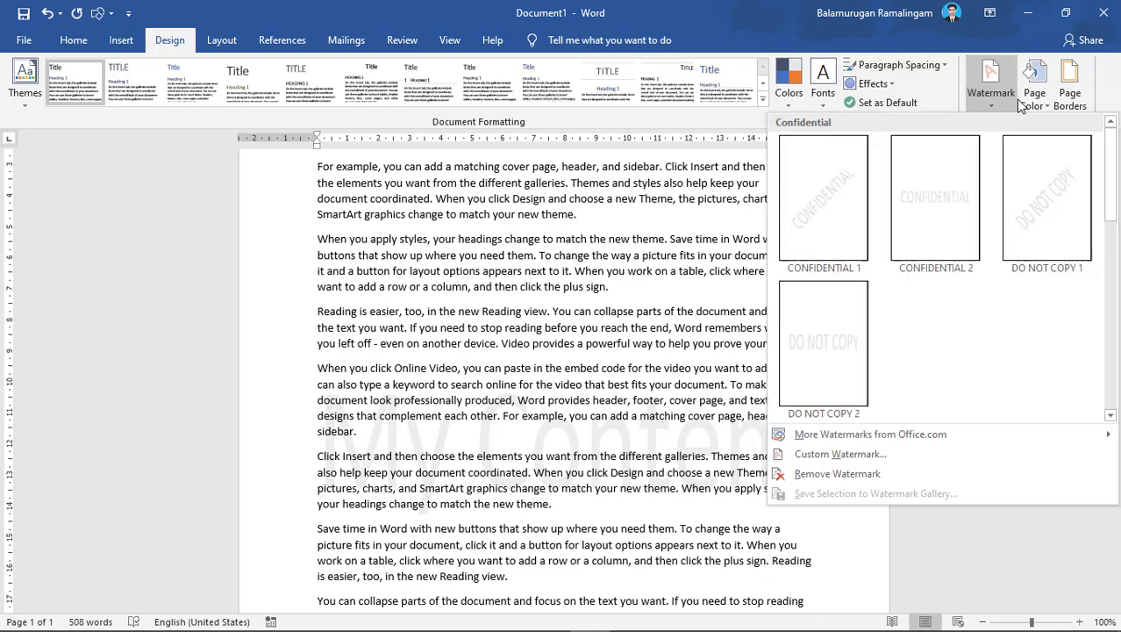
click(860, 472)
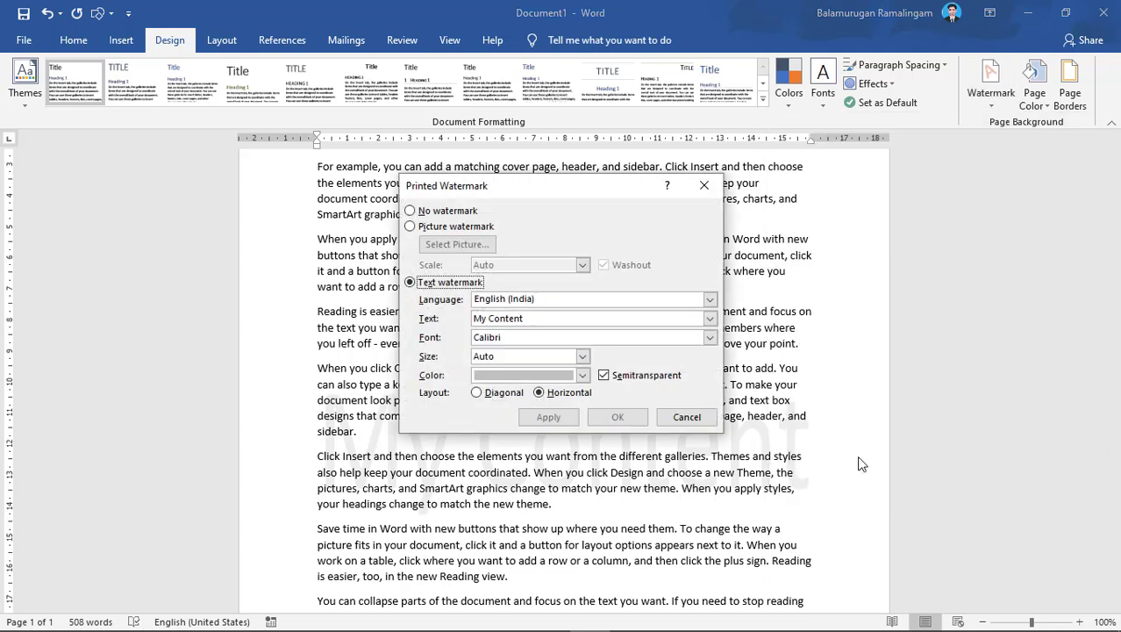
click(604, 377)
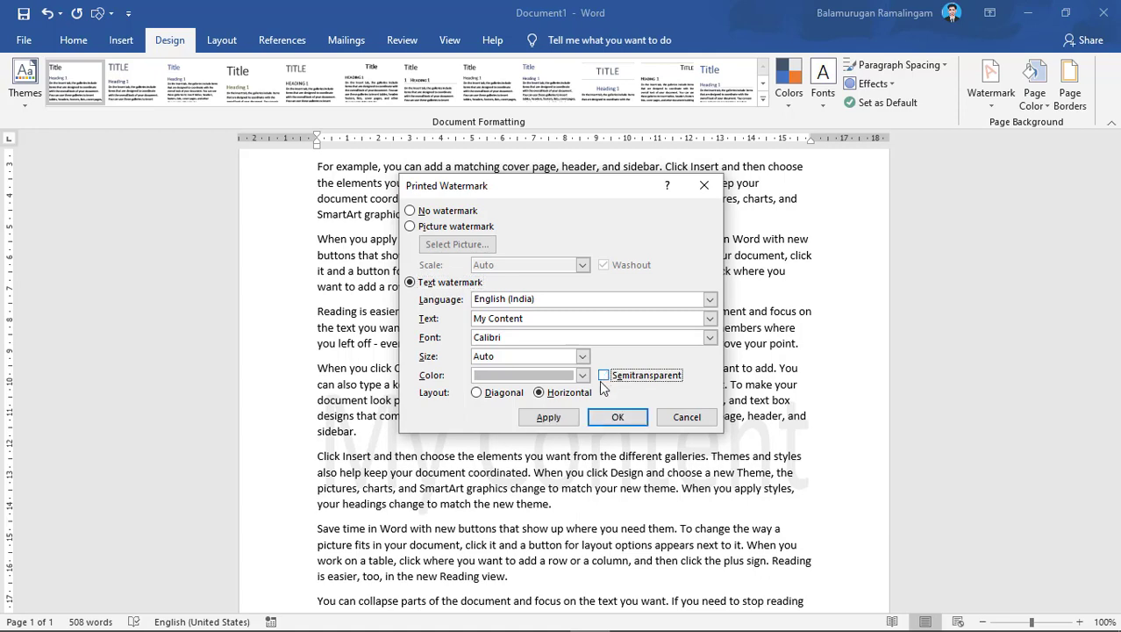
click(558, 419)
click(704, 185)
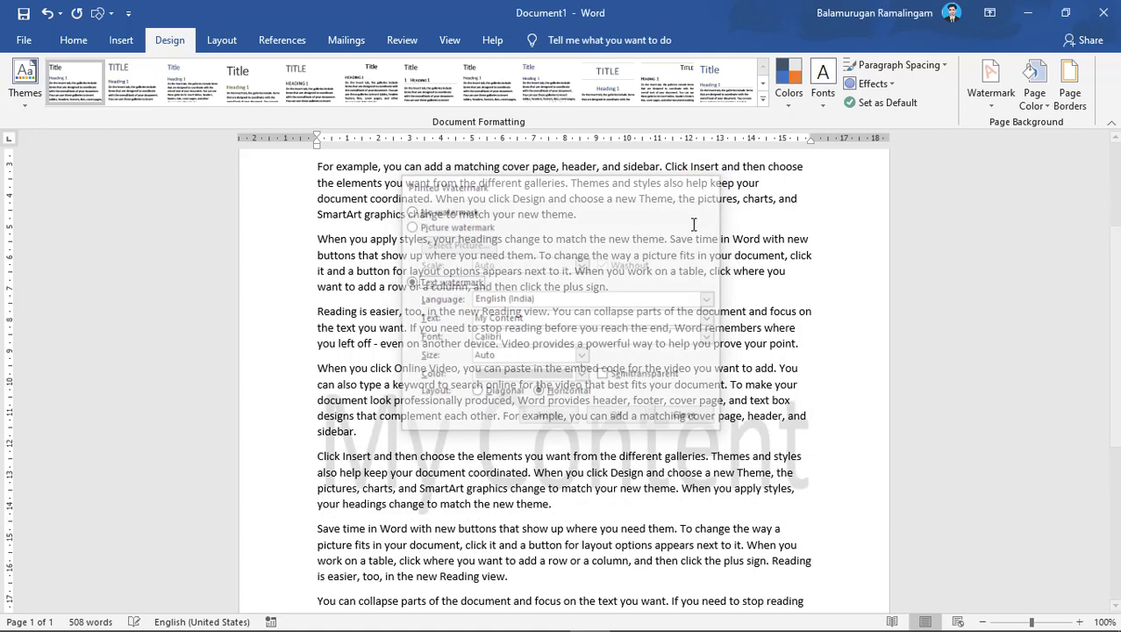
key(ctrl+p)
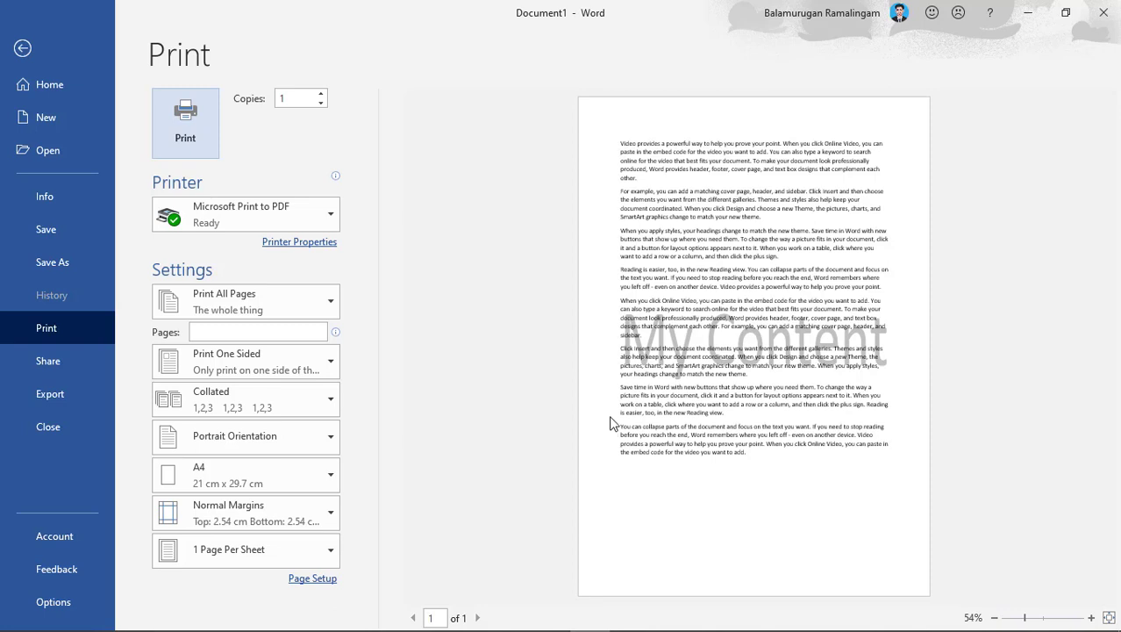
key(Escape)
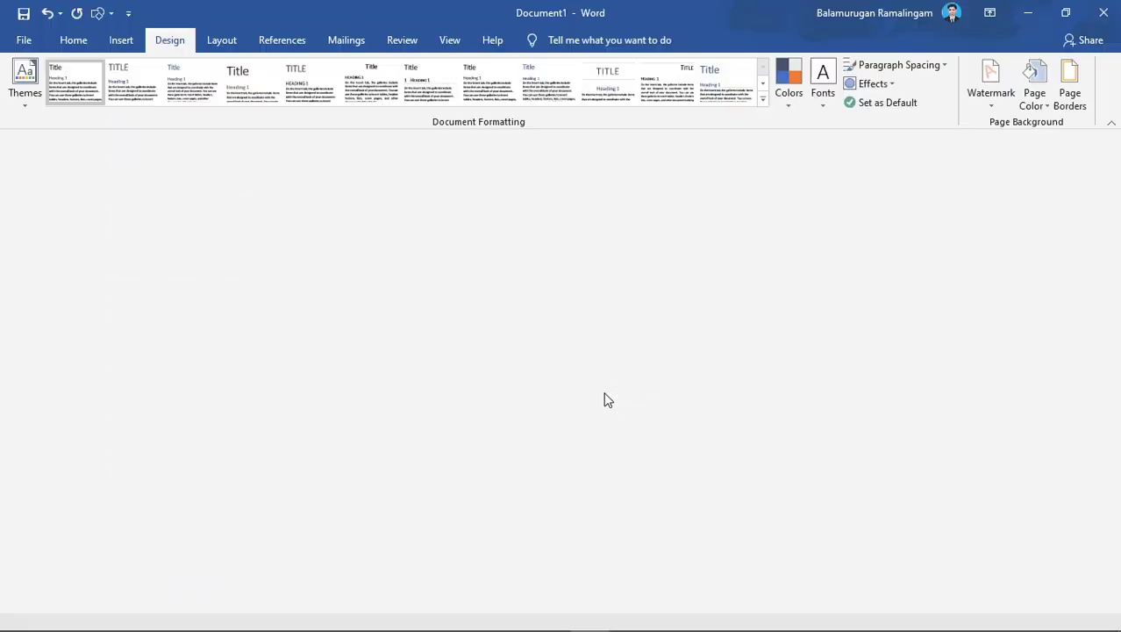
- Set the custom watermark's color to standard red and check it in the print preview
click(991, 81)
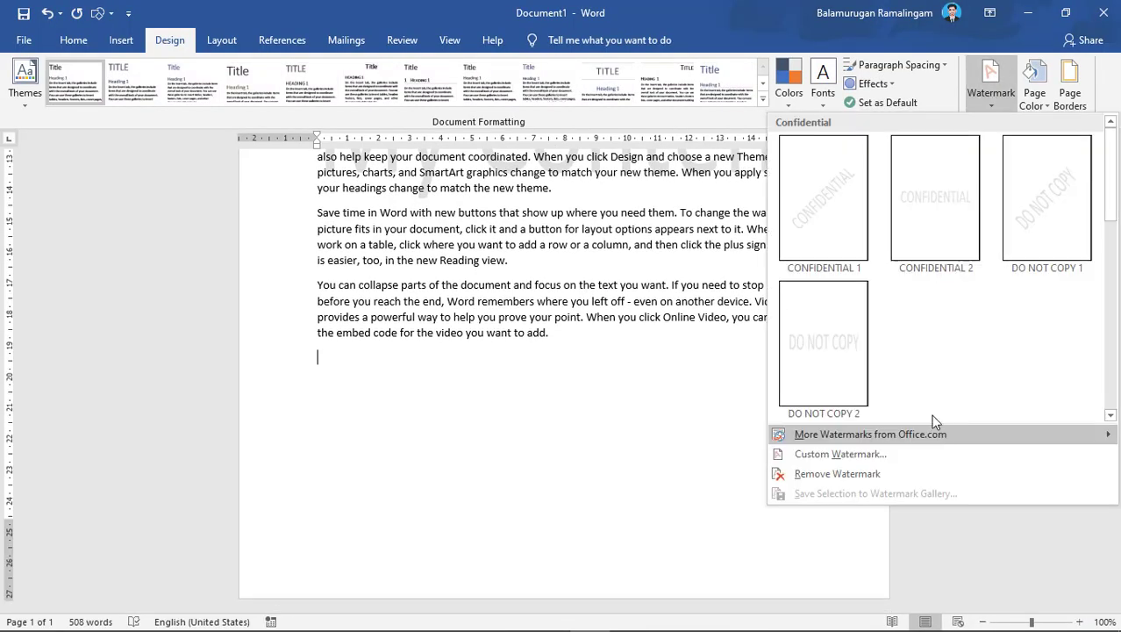
click(896, 454)
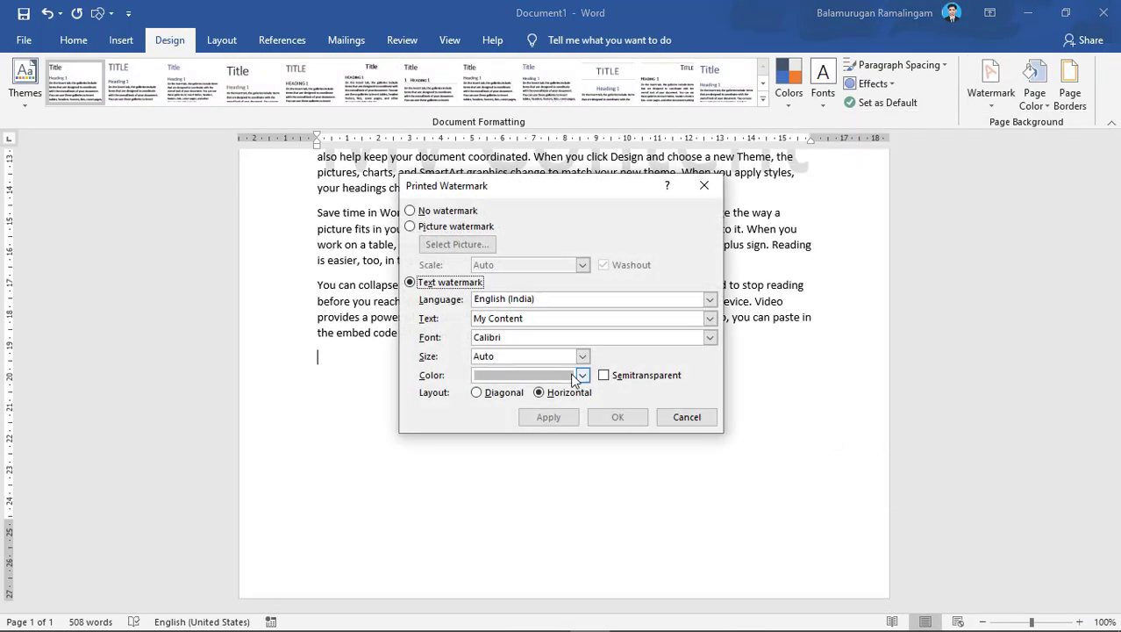
click(582, 374)
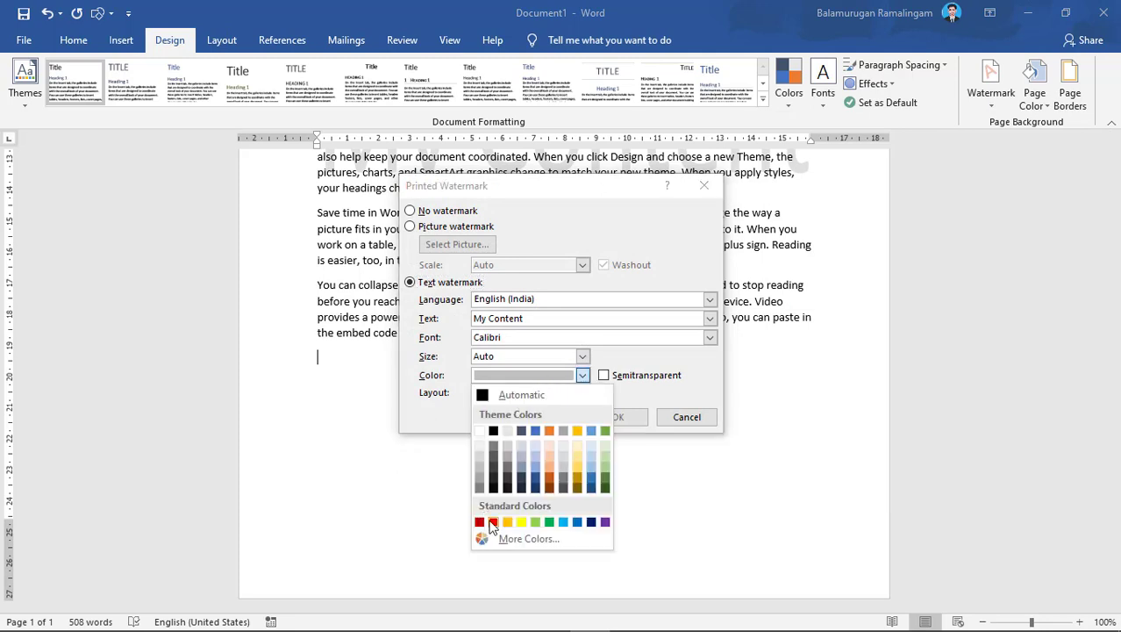
click(493, 521)
click(548, 418)
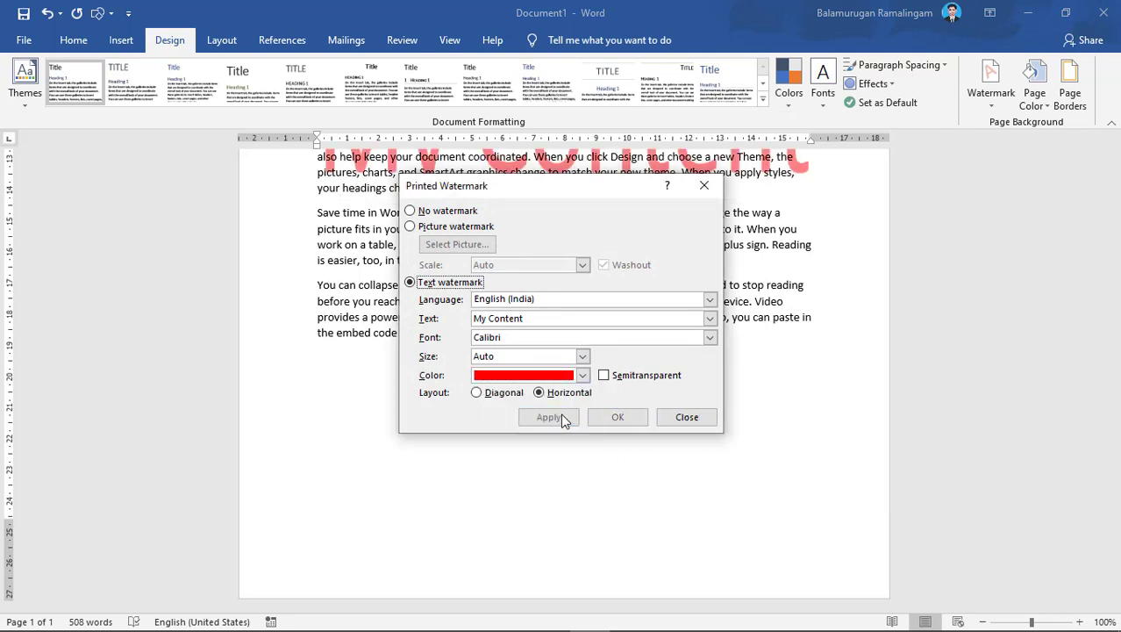
click(687, 417)
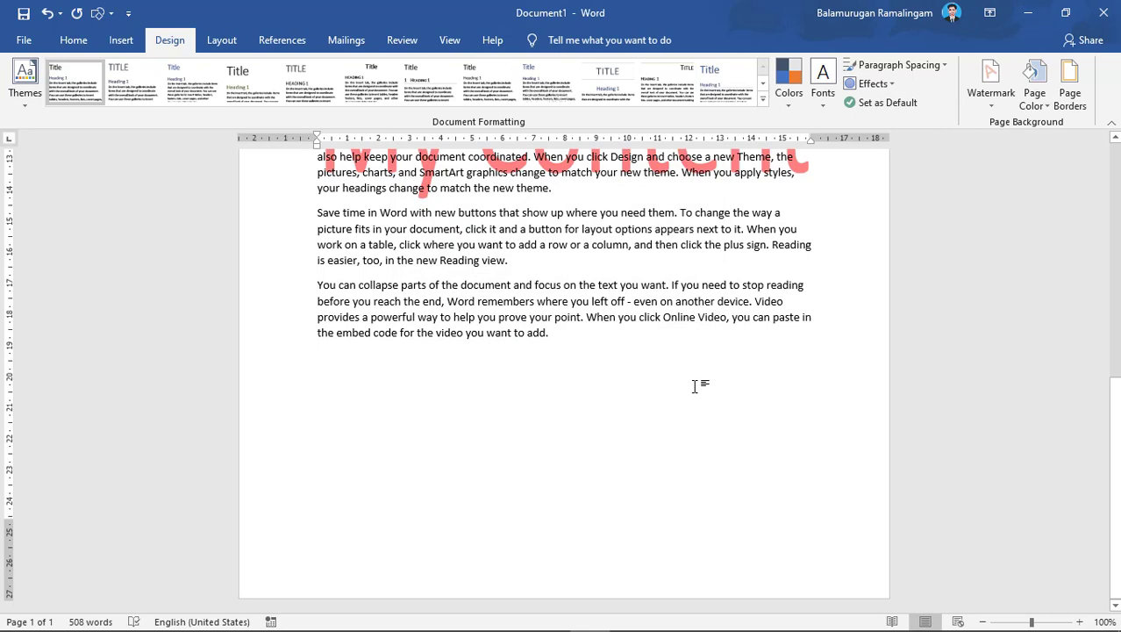
key(ctrl+p)
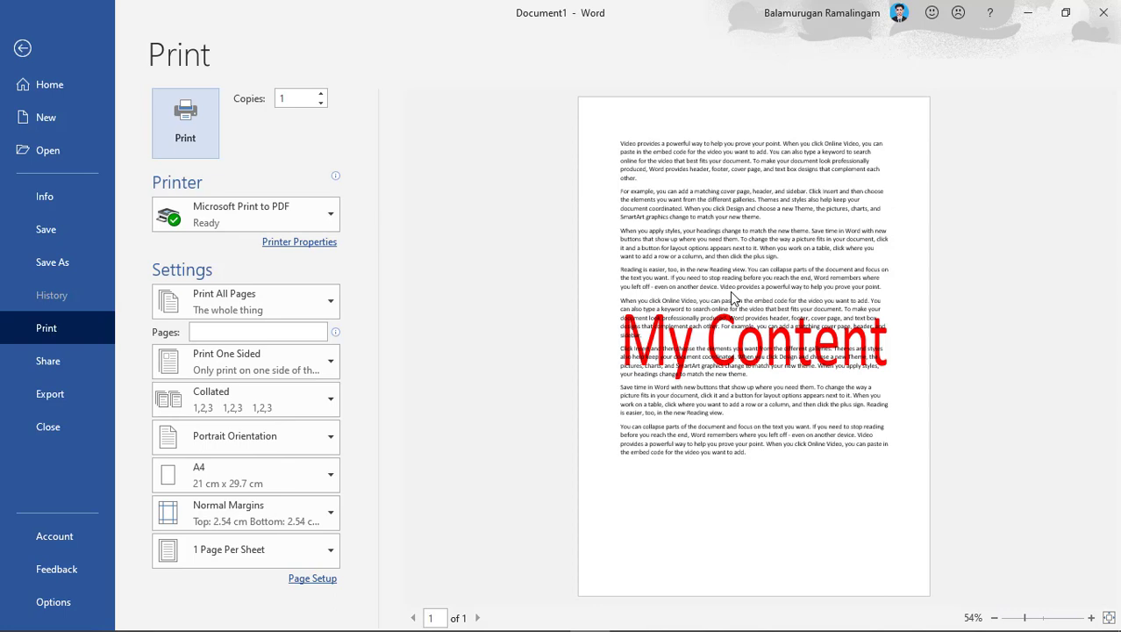
key(Escape)
- Turn the Semitransparent option back on for the red custom text watermark and inspect the page in the print preview
click(991, 96)
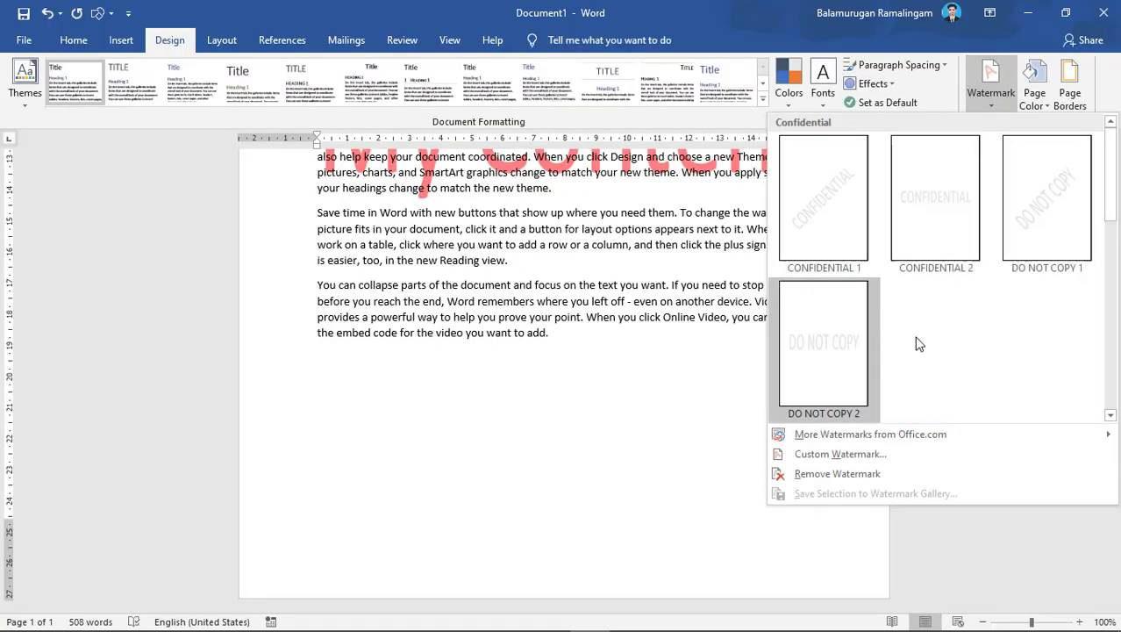
click(816, 453)
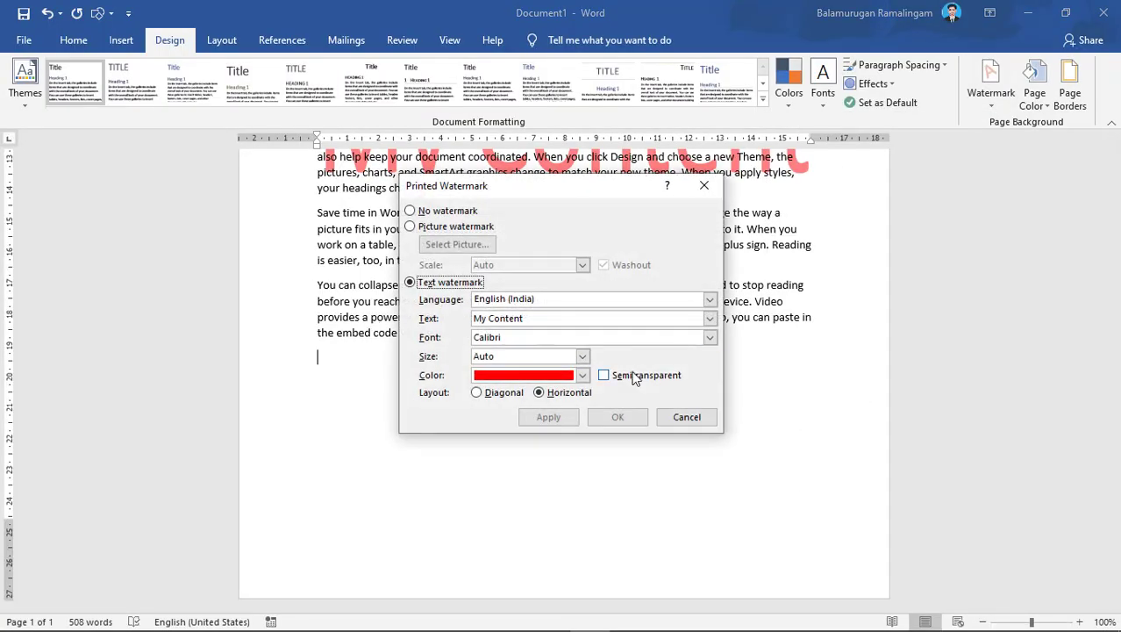
click(603, 375)
click(548, 417)
click(680, 412)
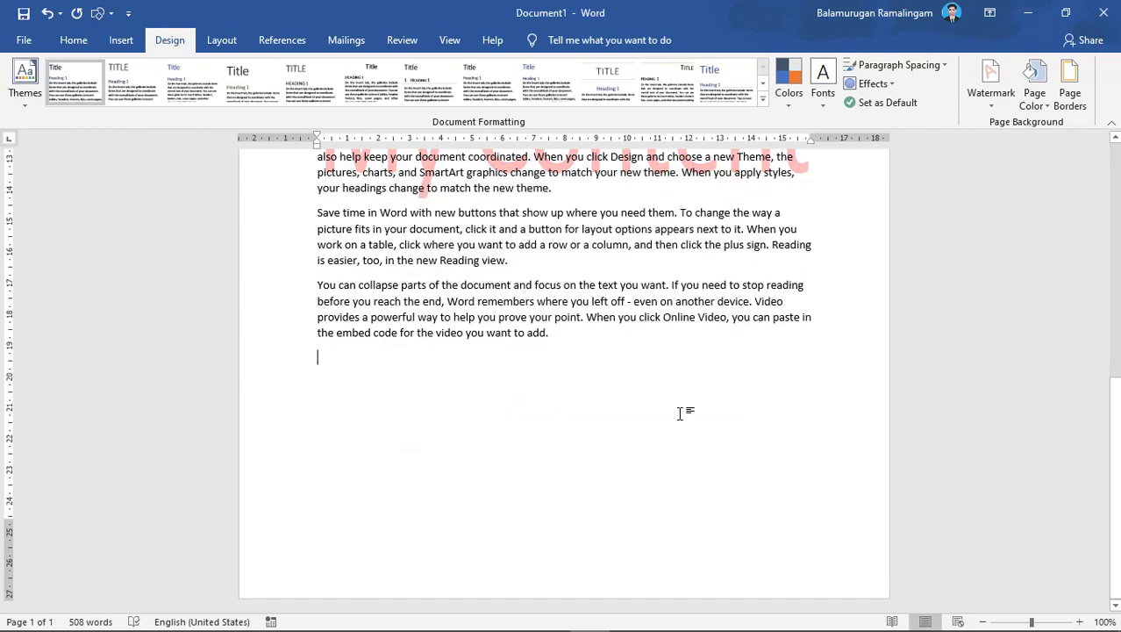
key(ctrl+p)
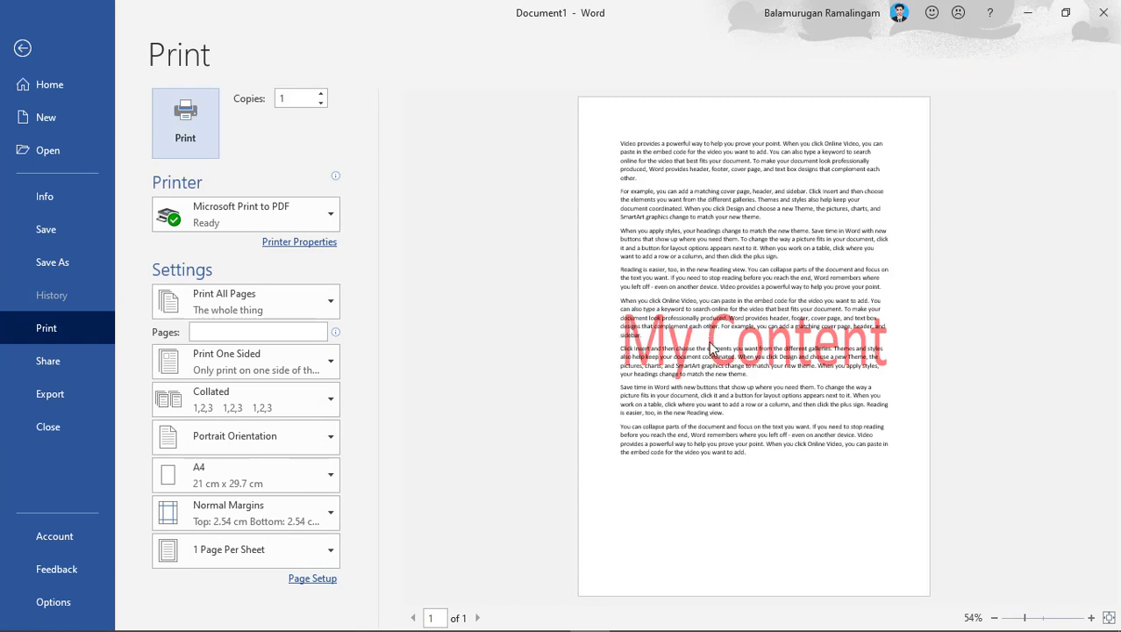
click(1091, 618)
click(1091, 617)
click(1091, 617)
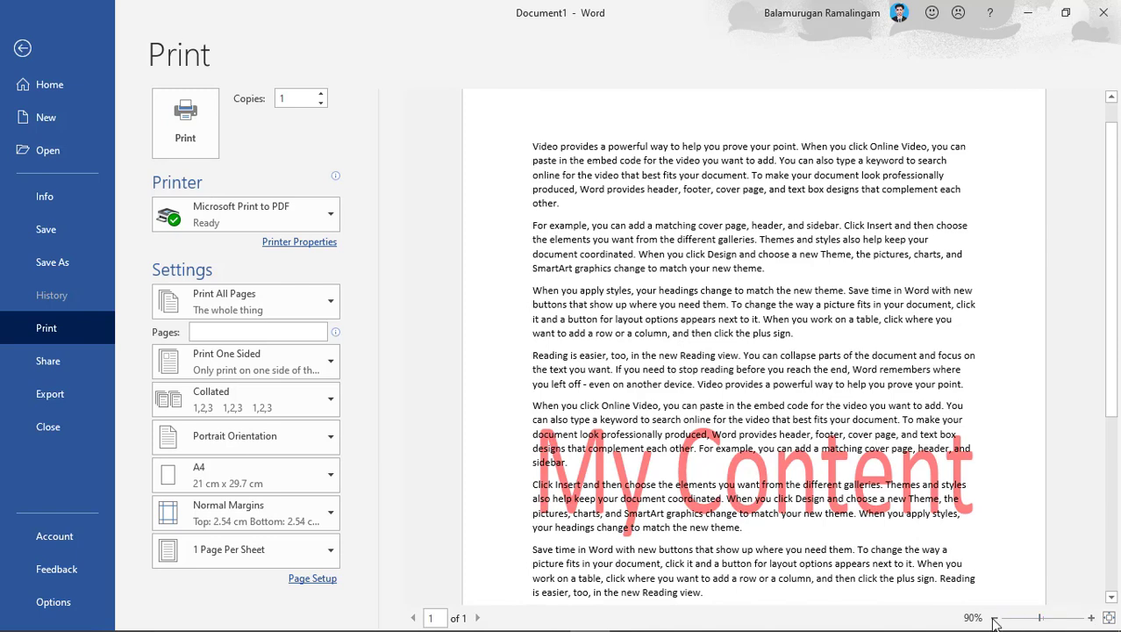
click(1109, 617)
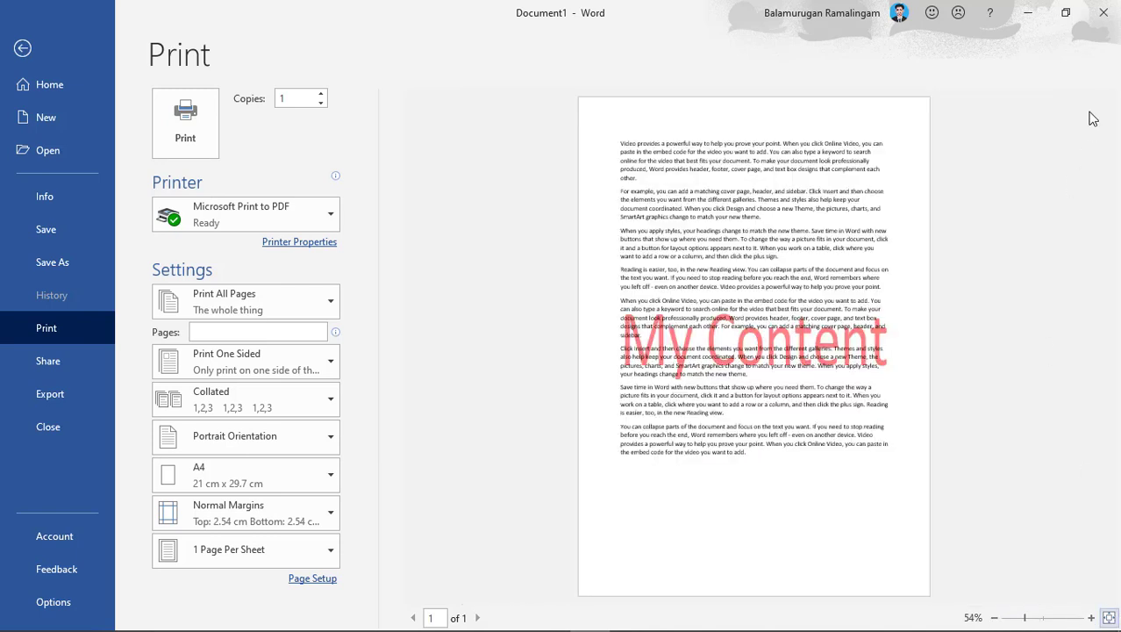
key(Escape)
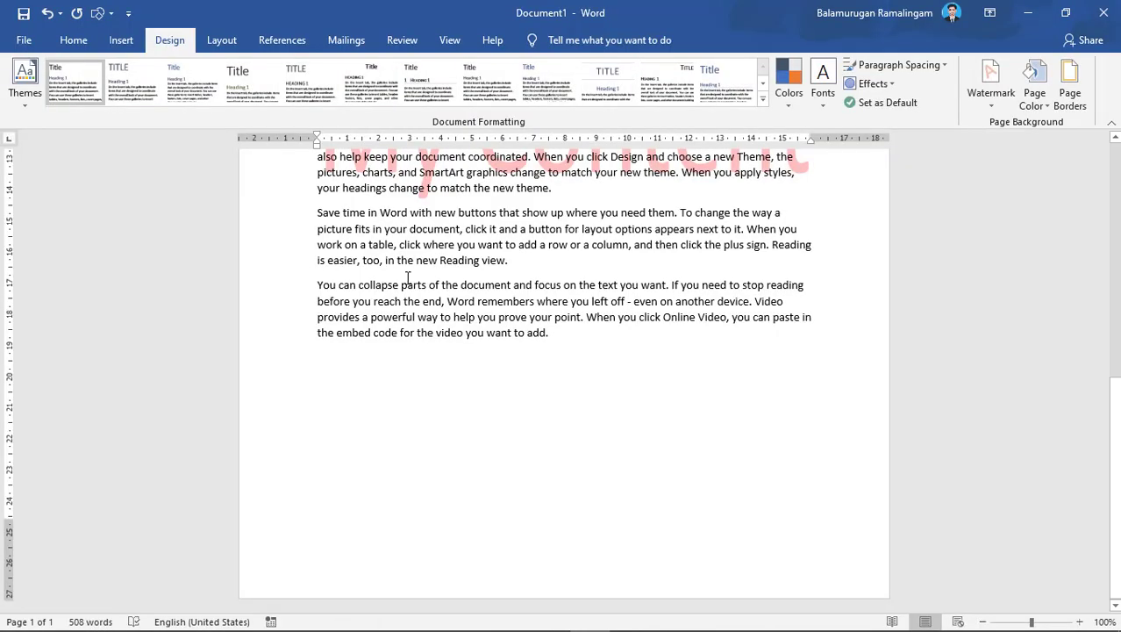
- Replace the text watermark with a picture watermark using Equal Space.jpg from the Channel Logo folder and check it in the print preview
scroll(406, 277, up, 6)
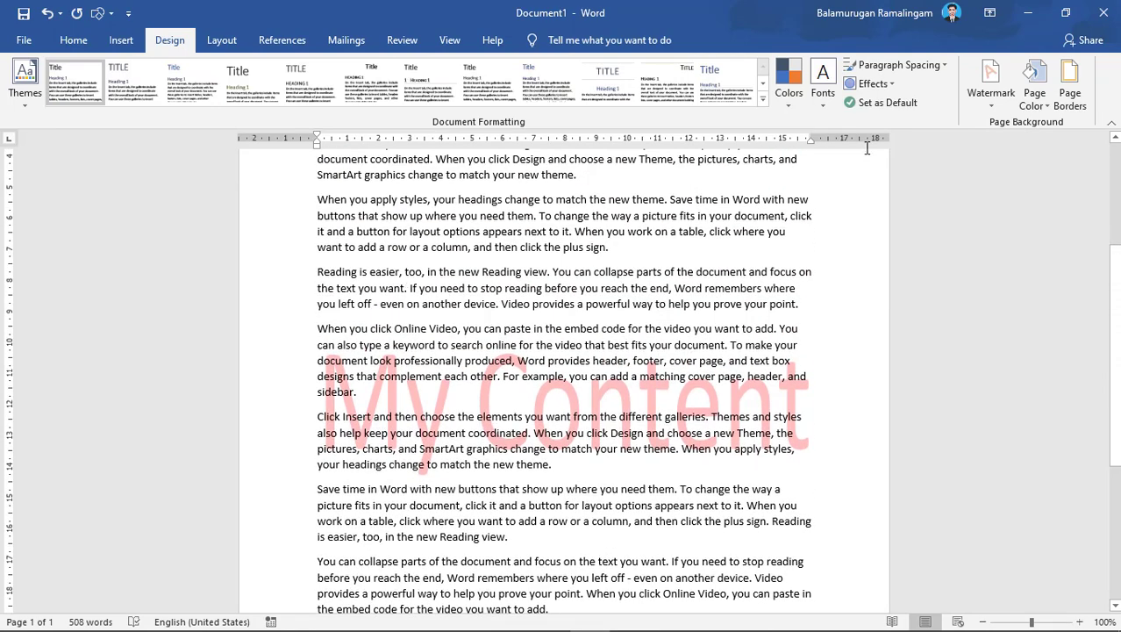
click(989, 98)
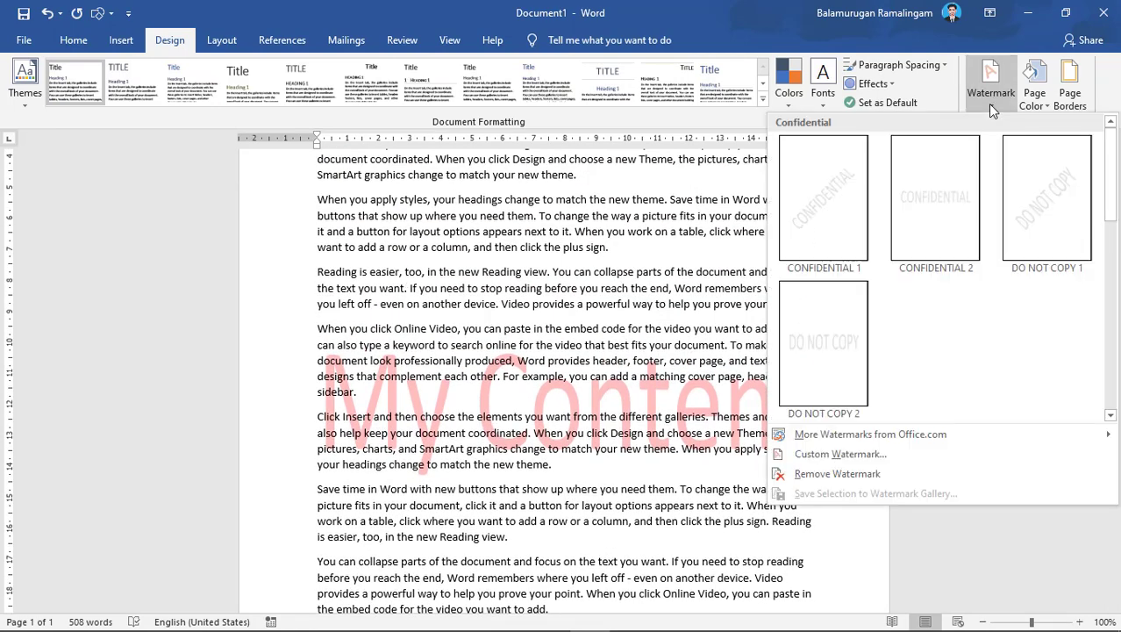
click(844, 455)
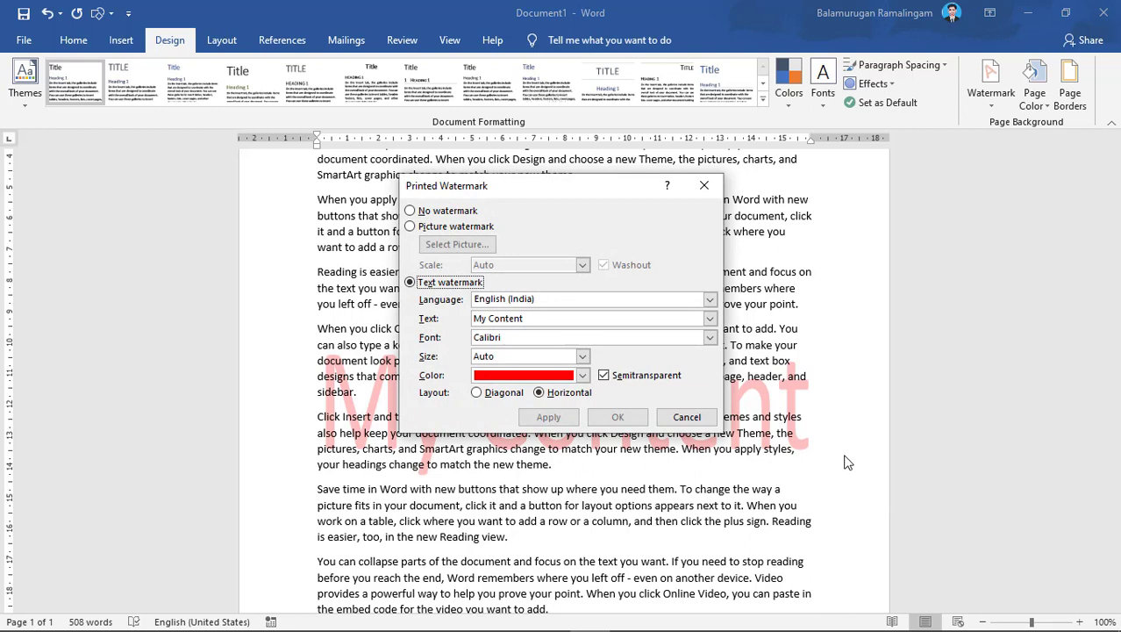
click(410, 227)
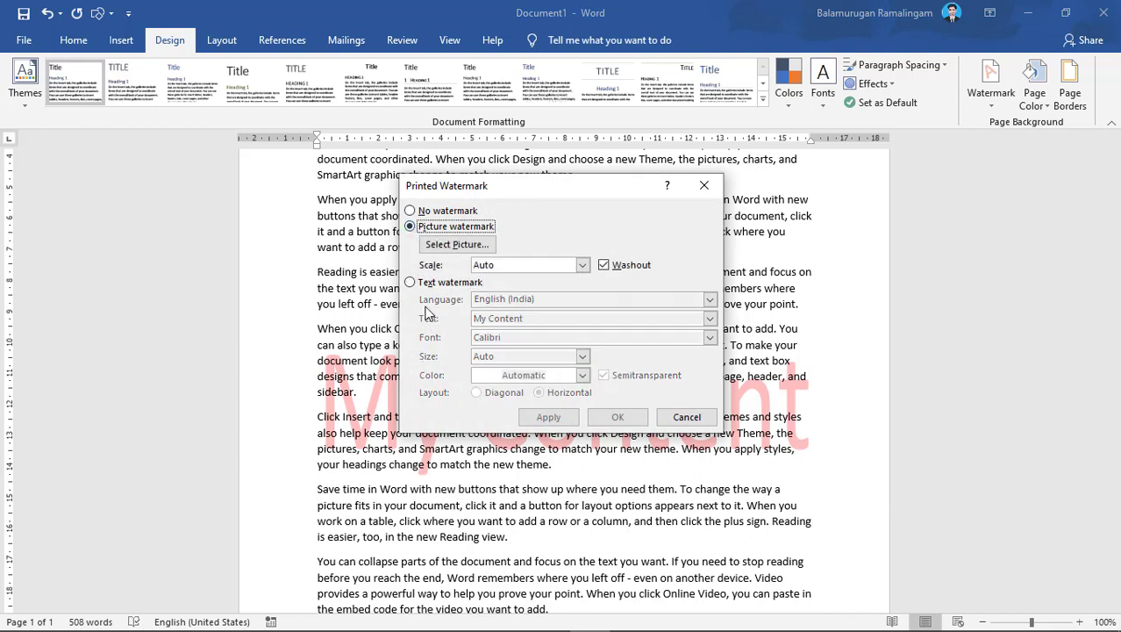
click(459, 245)
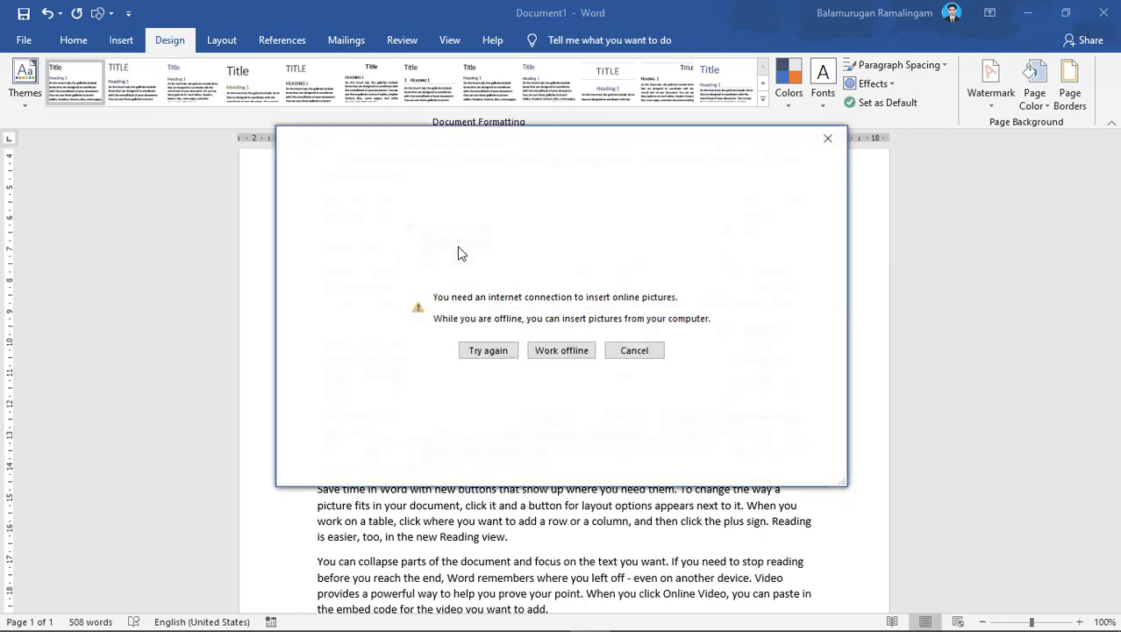
click(560, 351)
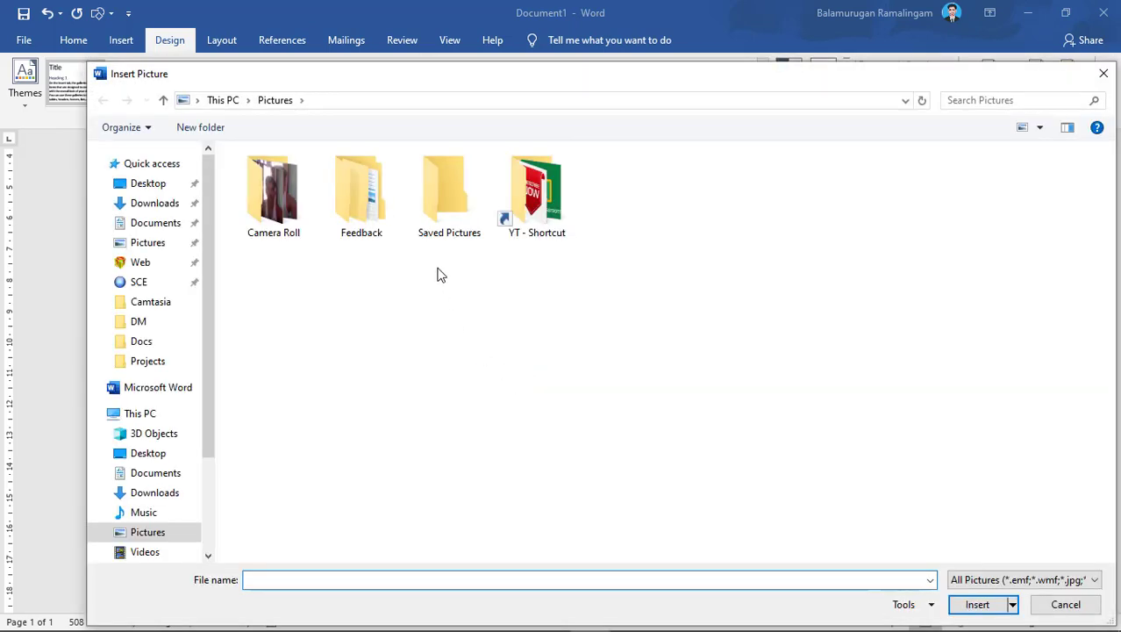
double_click(537, 193)
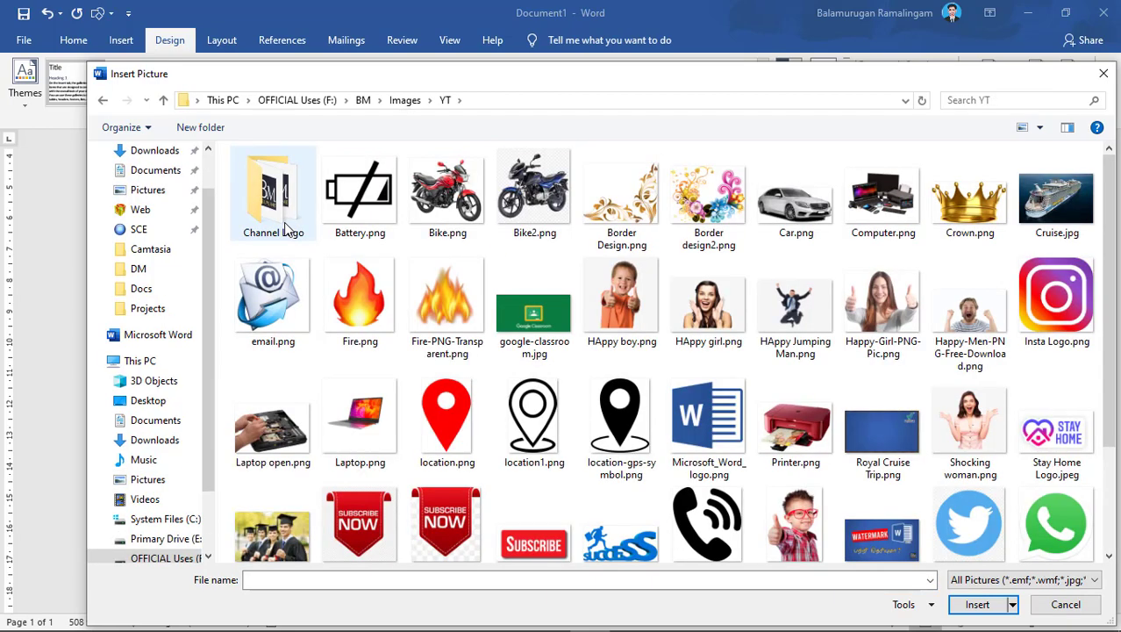
double_click(287, 226)
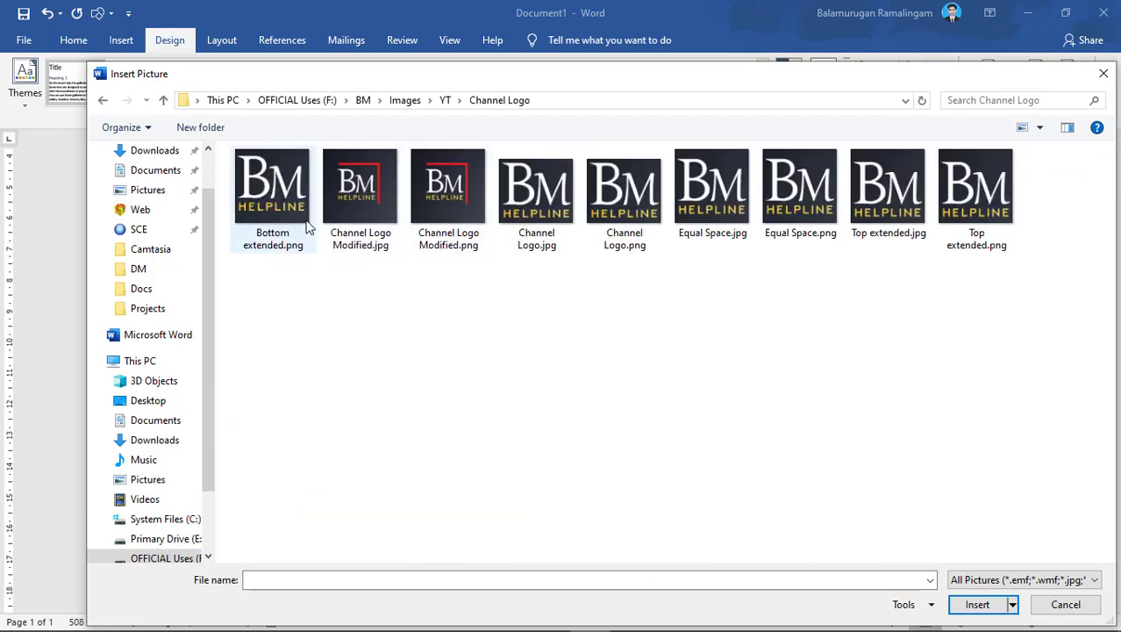
double_click(727, 215)
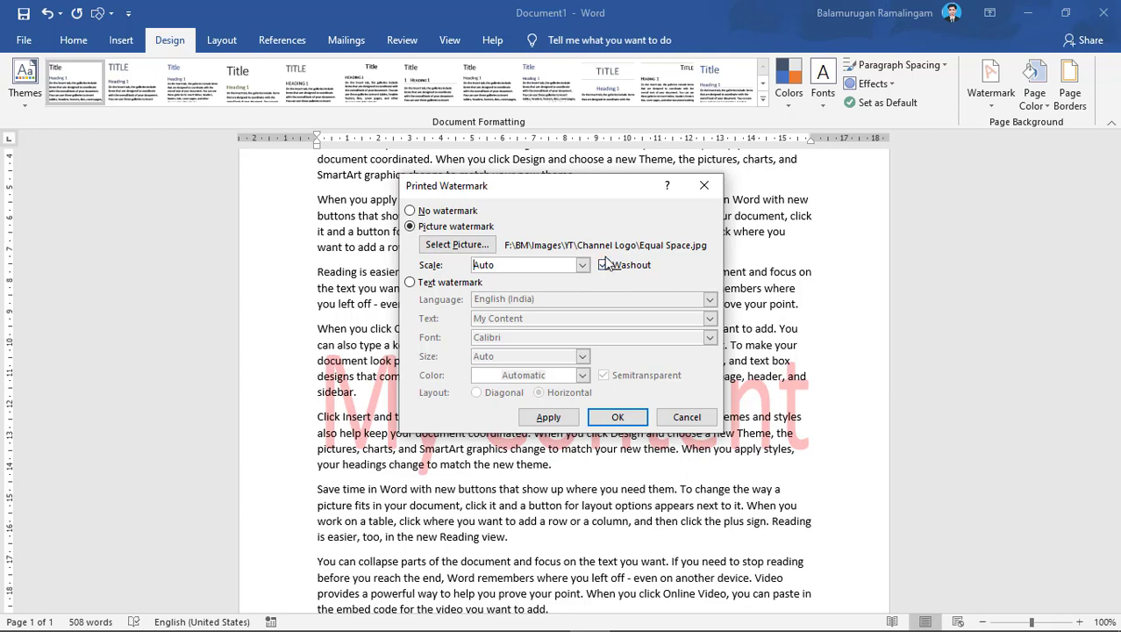
click(619, 417)
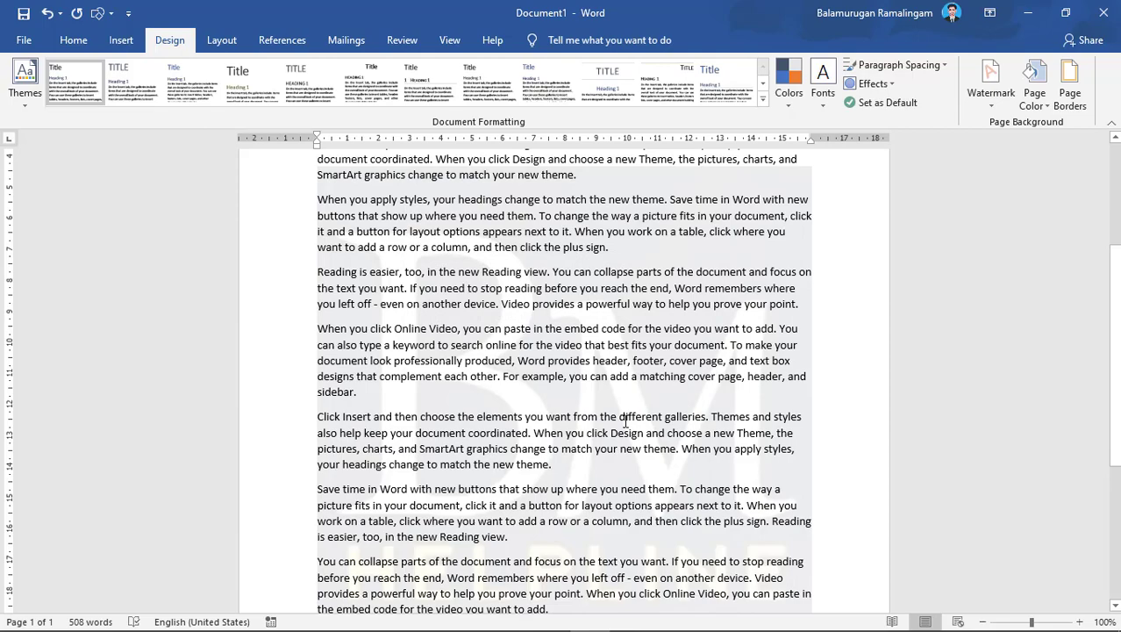
key(ctrl+p)
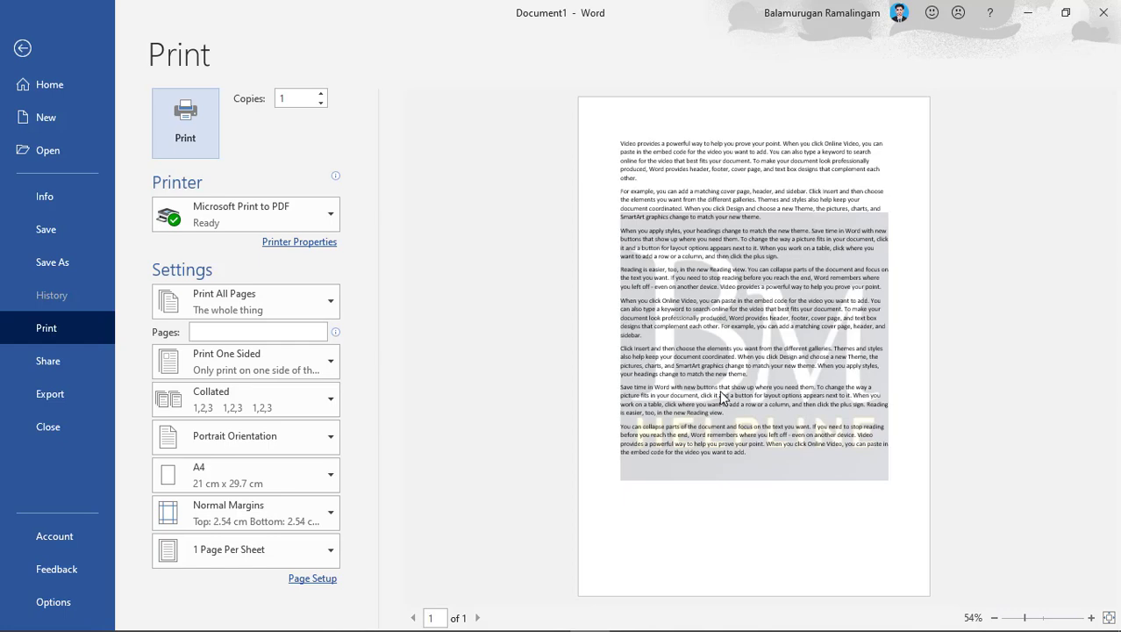
key(Escape)
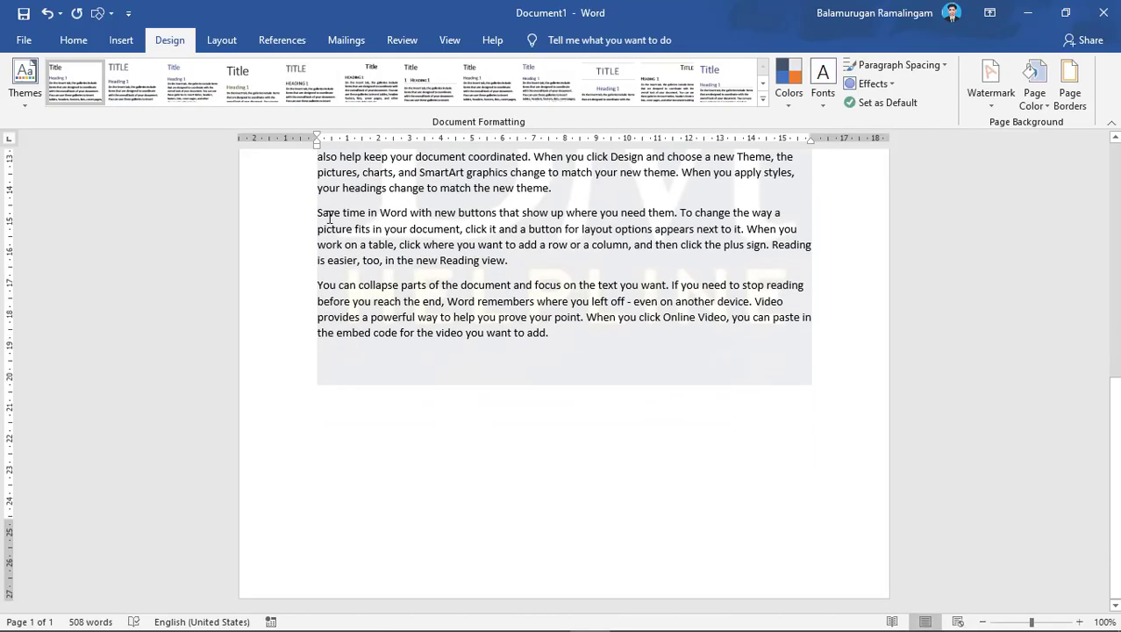
- Copy the document's last two paragraphs and paste them at the end of the text
drag(317, 212, 545, 339)
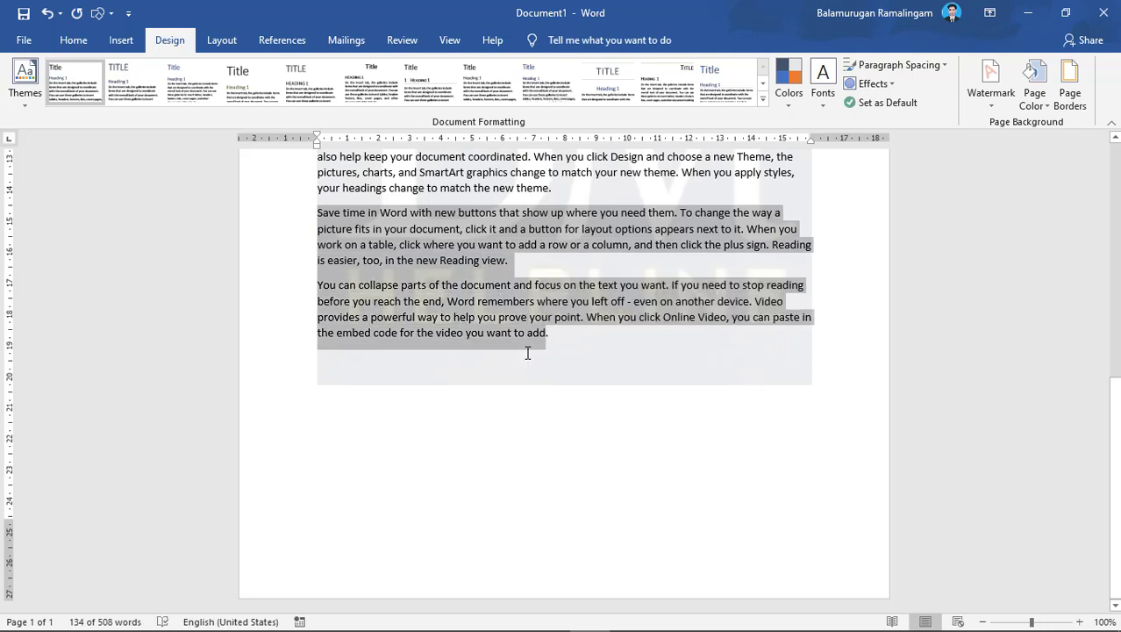
key(ctrl+c)
click(527, 352)
key(ctrl+v)
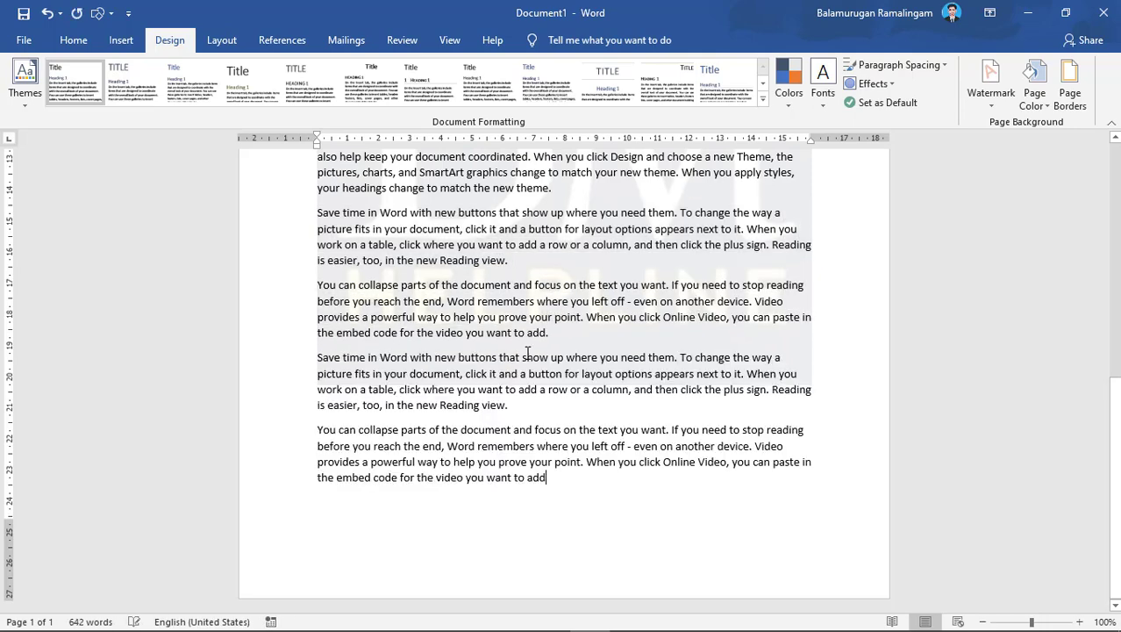
- Set the picture watermark's scale to 50% and apply it to the document
scroll(528, 353, up, 5)
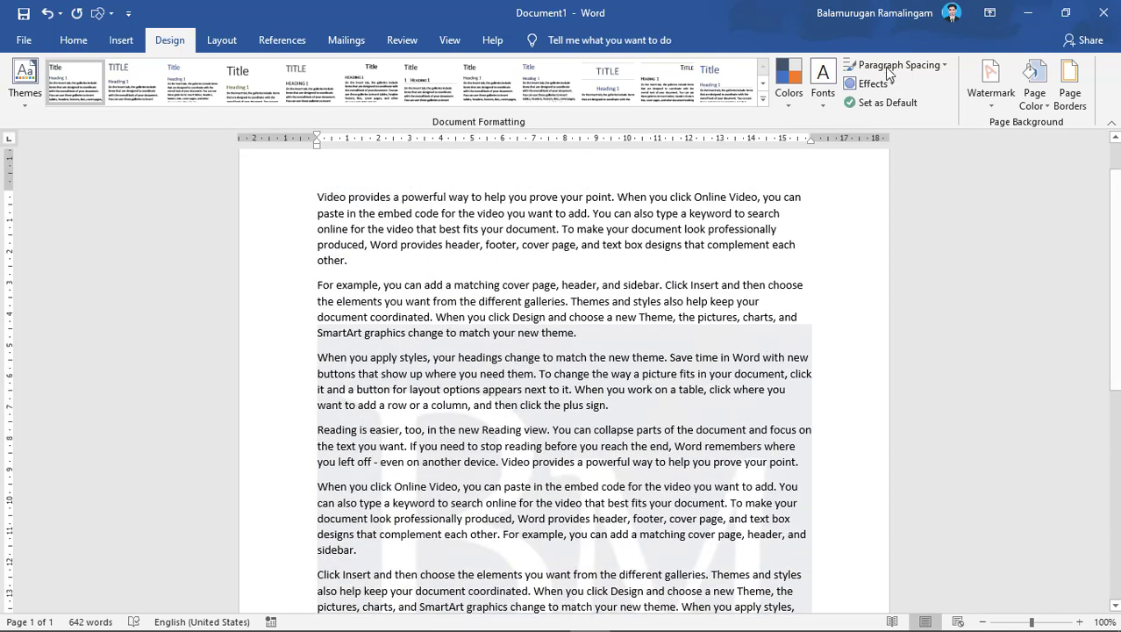
click(991, 86)
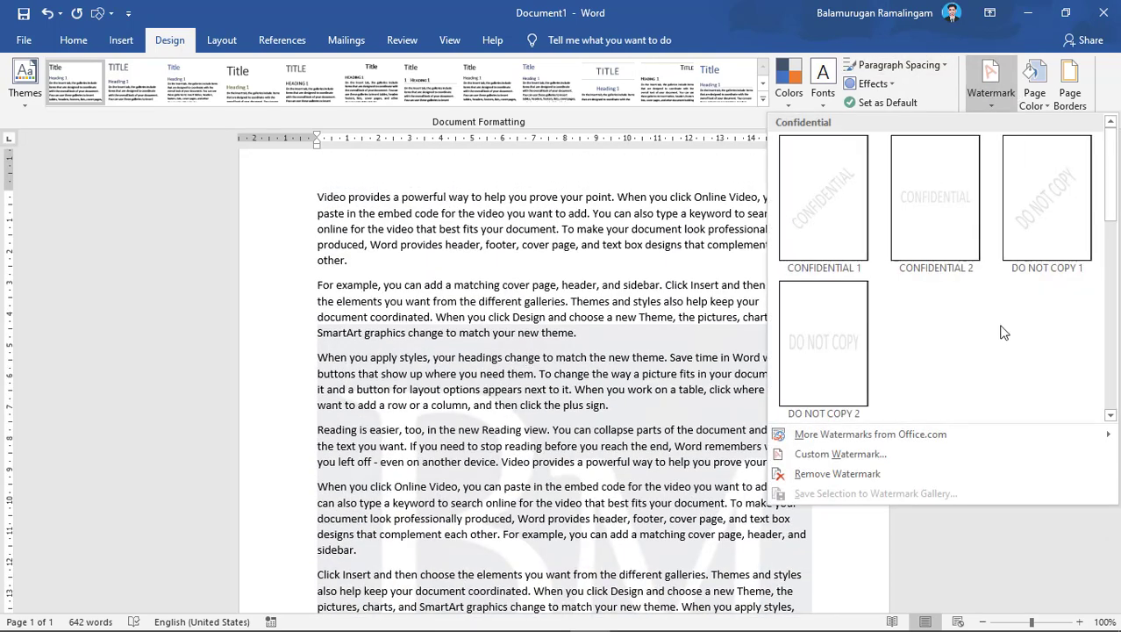
click(862, 460)
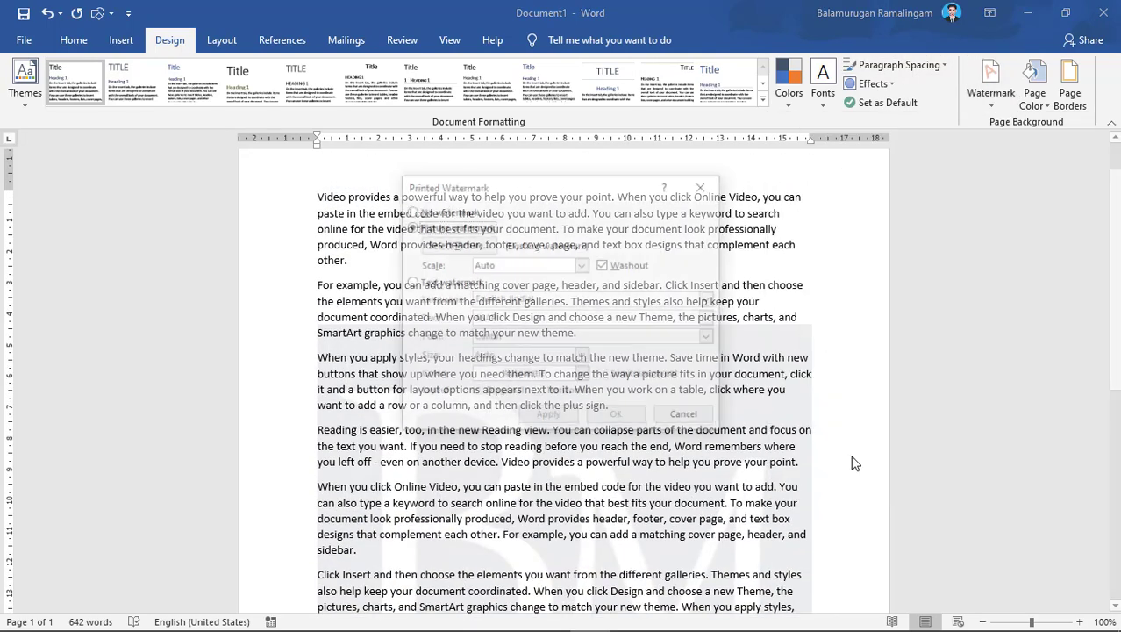
click(583, 266)
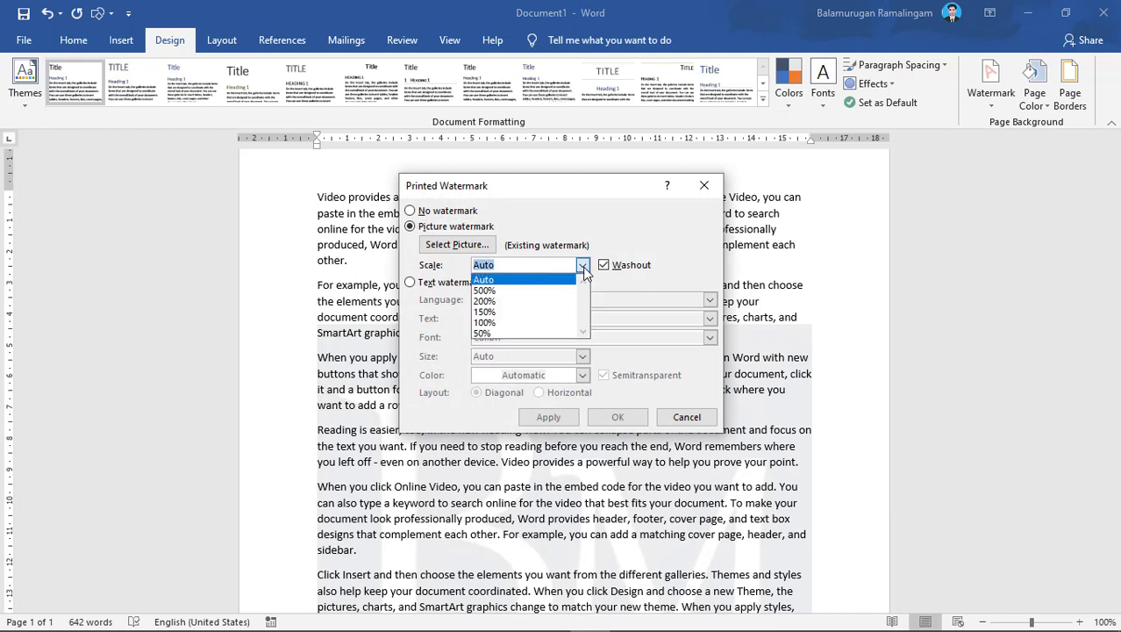
click(566, 313)
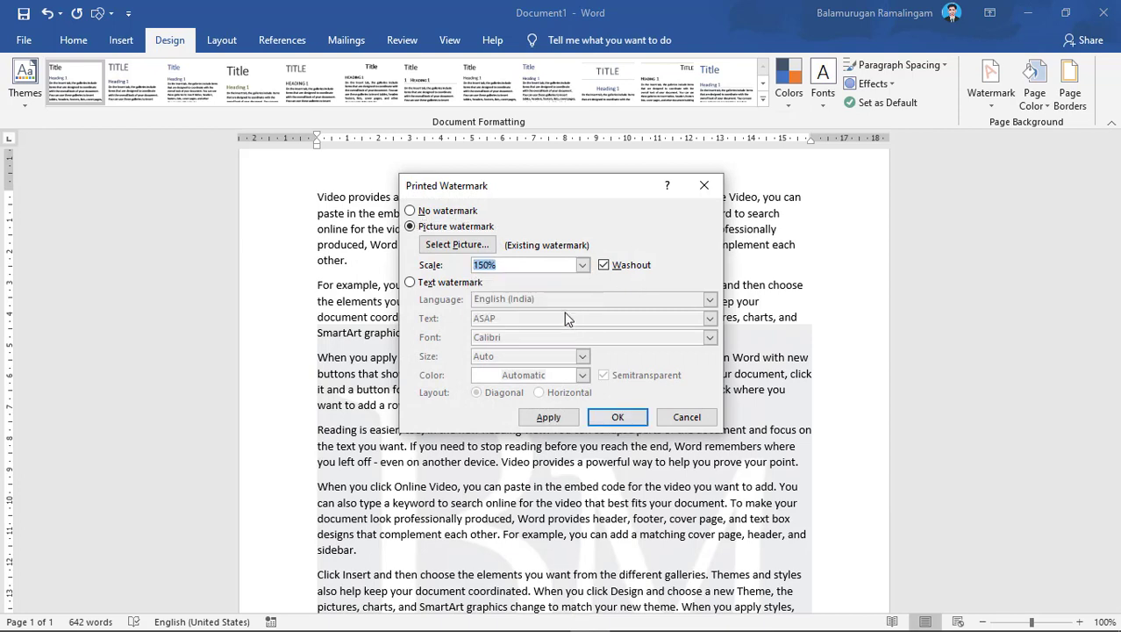
click(582, 265)
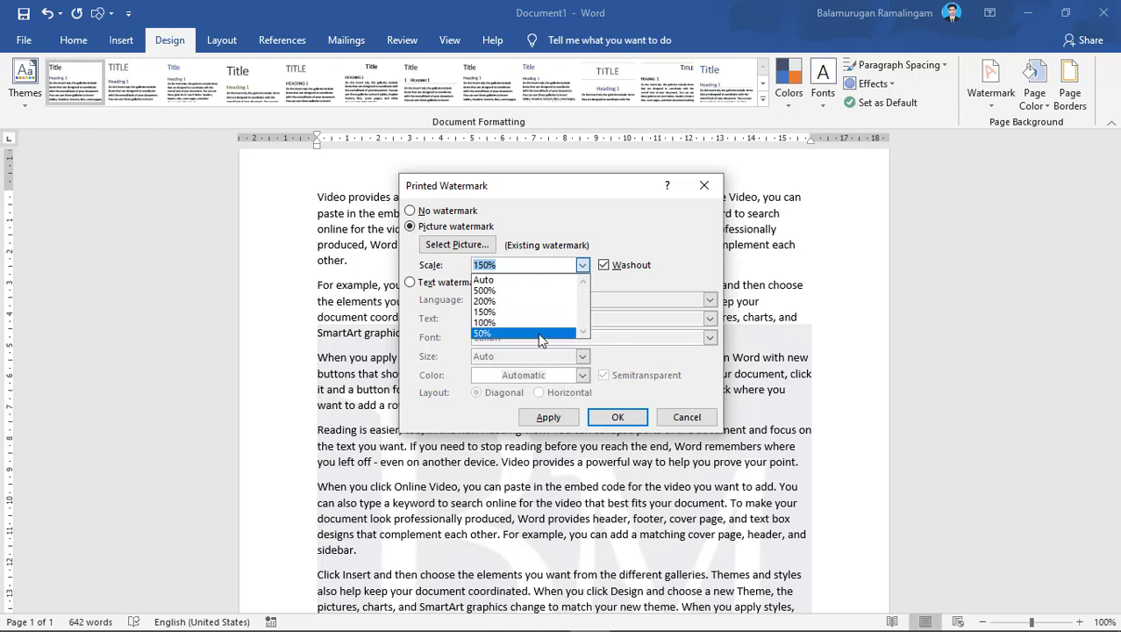
click(539, 337)
click(549, 416)
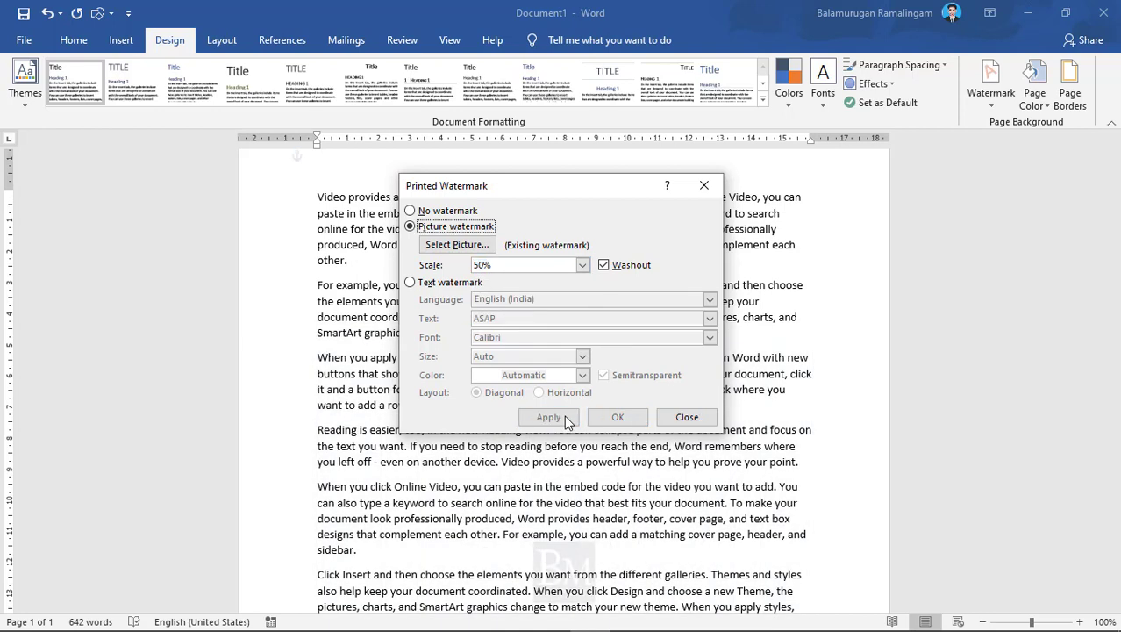
- Set the picture watermark's scale to 150%, apply it and check the page in the print preview
click(583, 265)
click(525, 314)
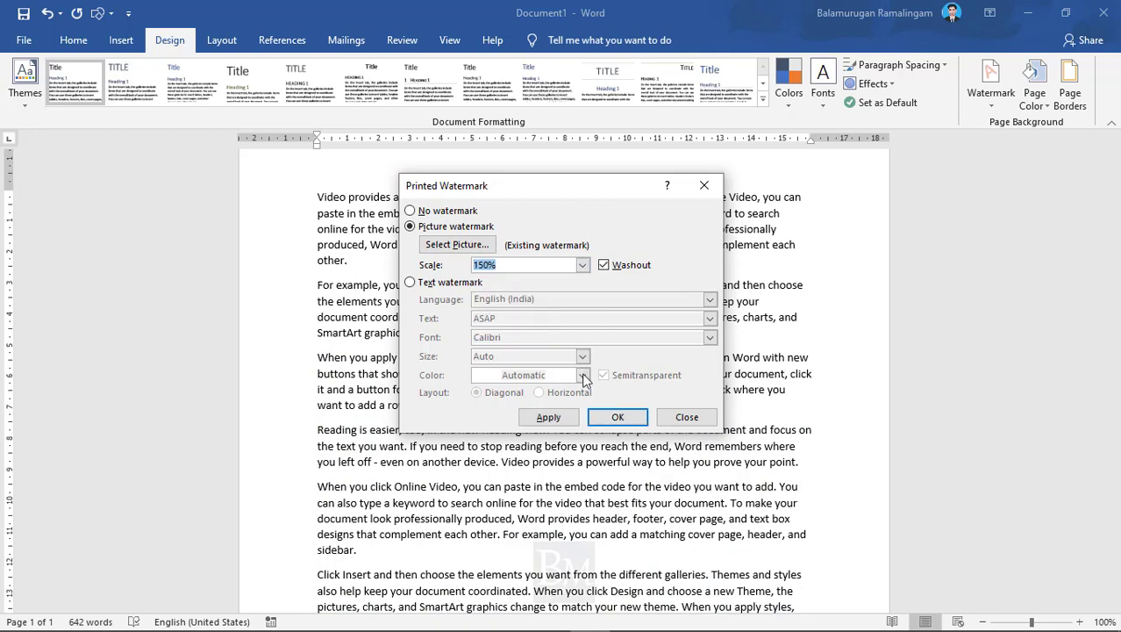
click(575, 416)
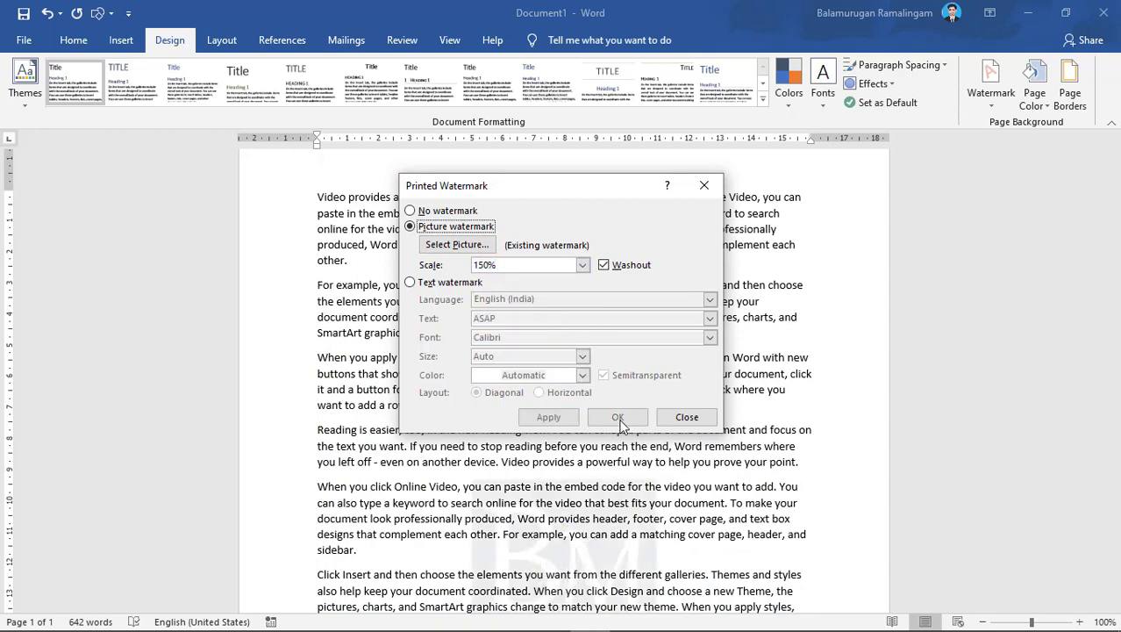
click(692, 417)
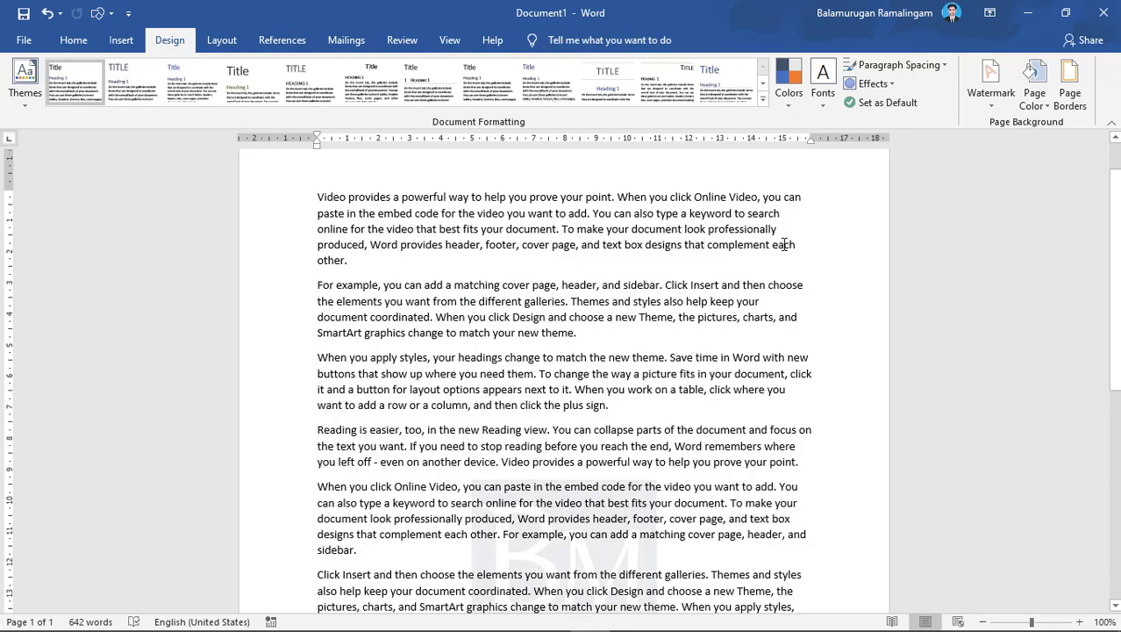
key(ctrl+p)
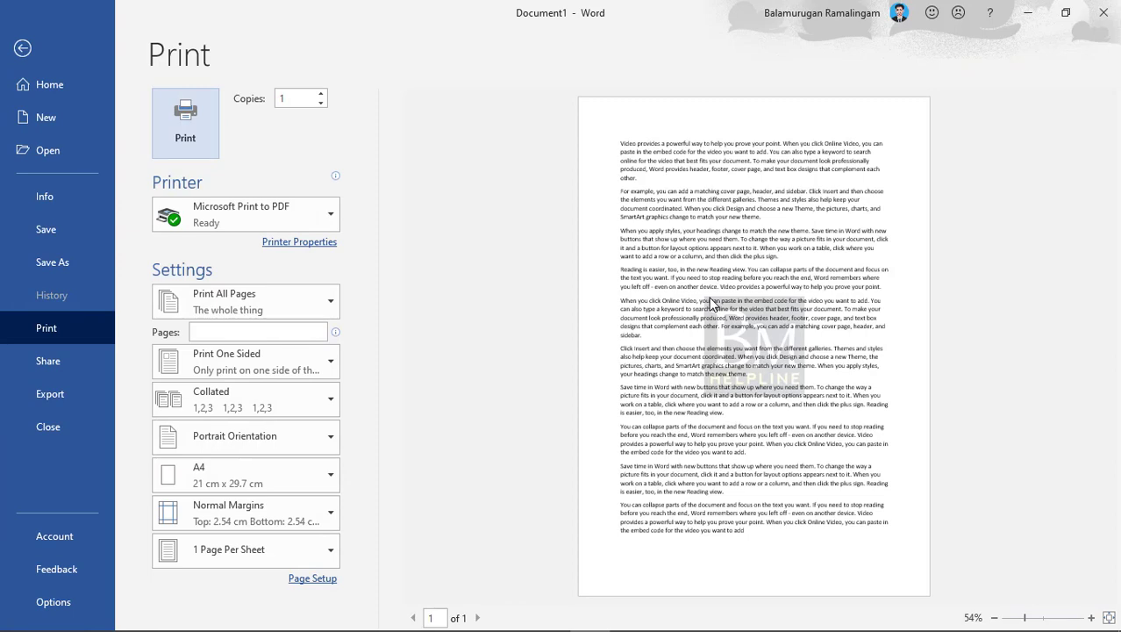
key(Escape)
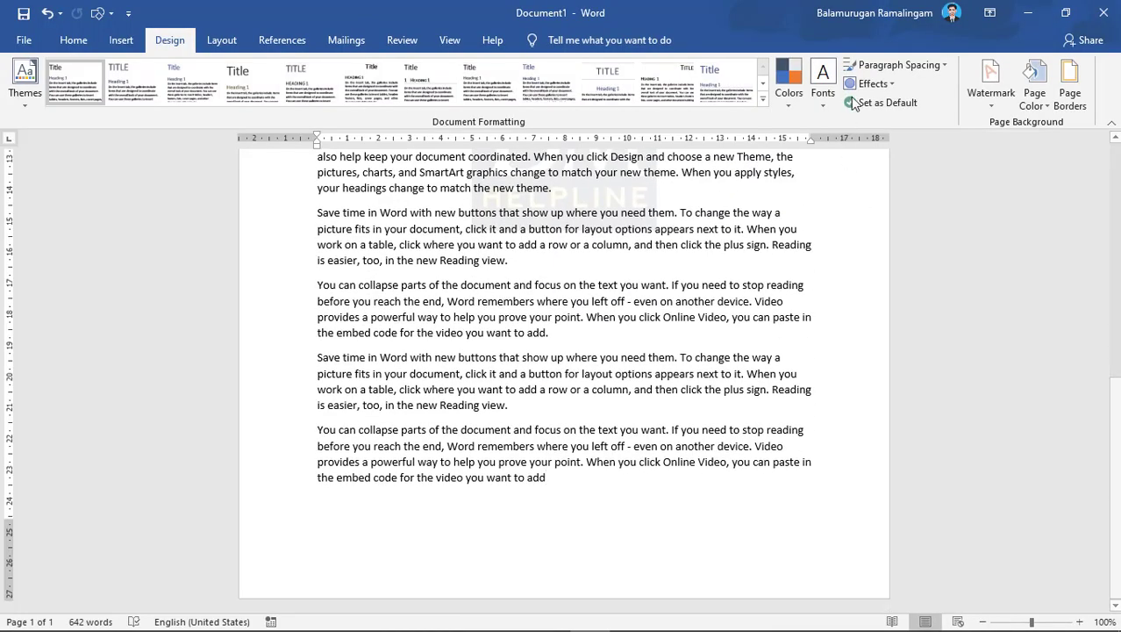
- Turn off the picture watermark's washout and check the page in the print preview
click(990, 87)
click(843, 454)
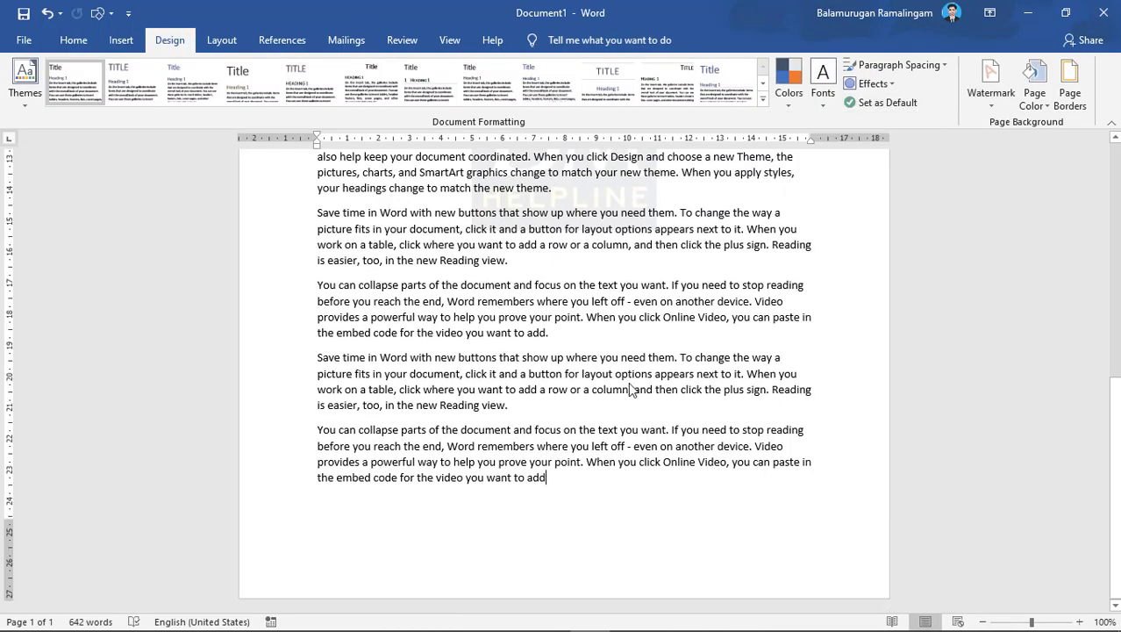
click(604, 264)
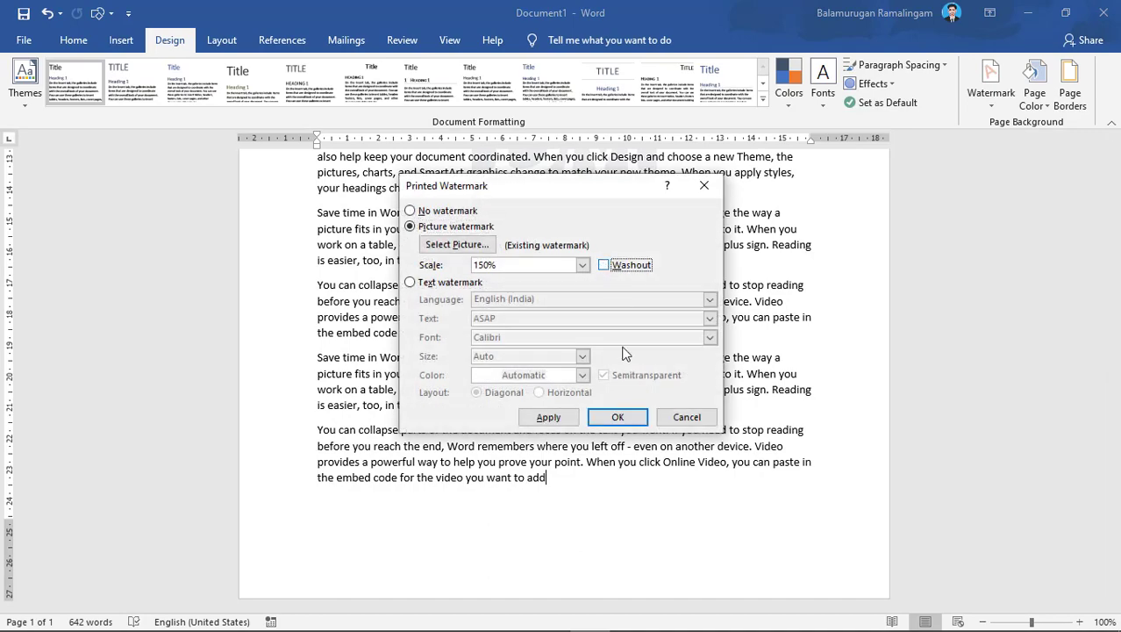
click(618, 417)
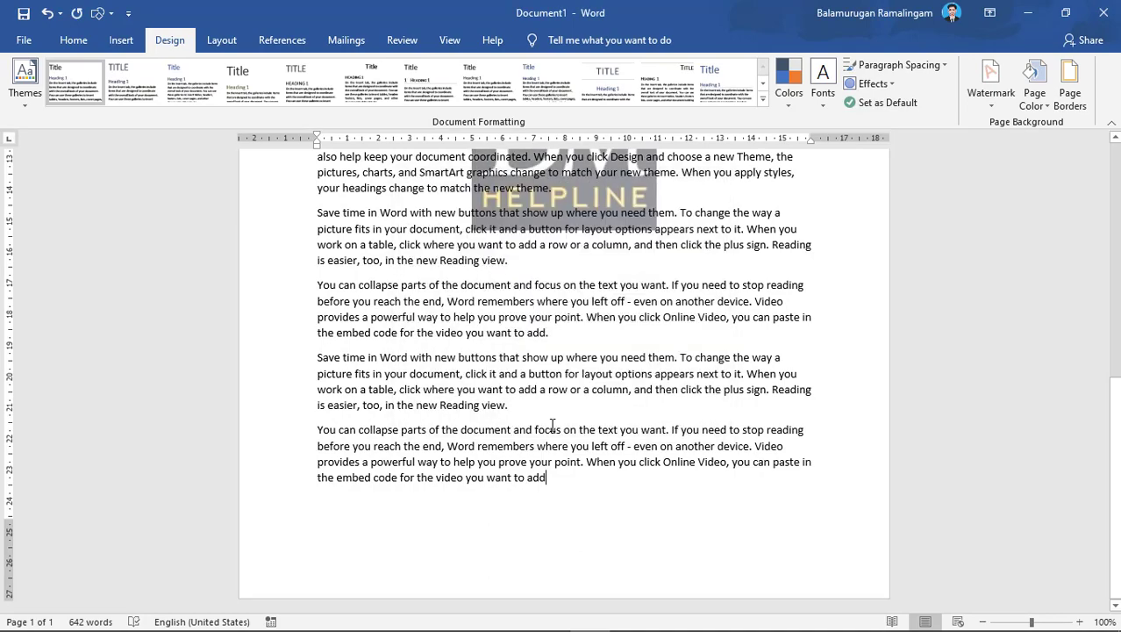
scroll(552, 424, up, 5)
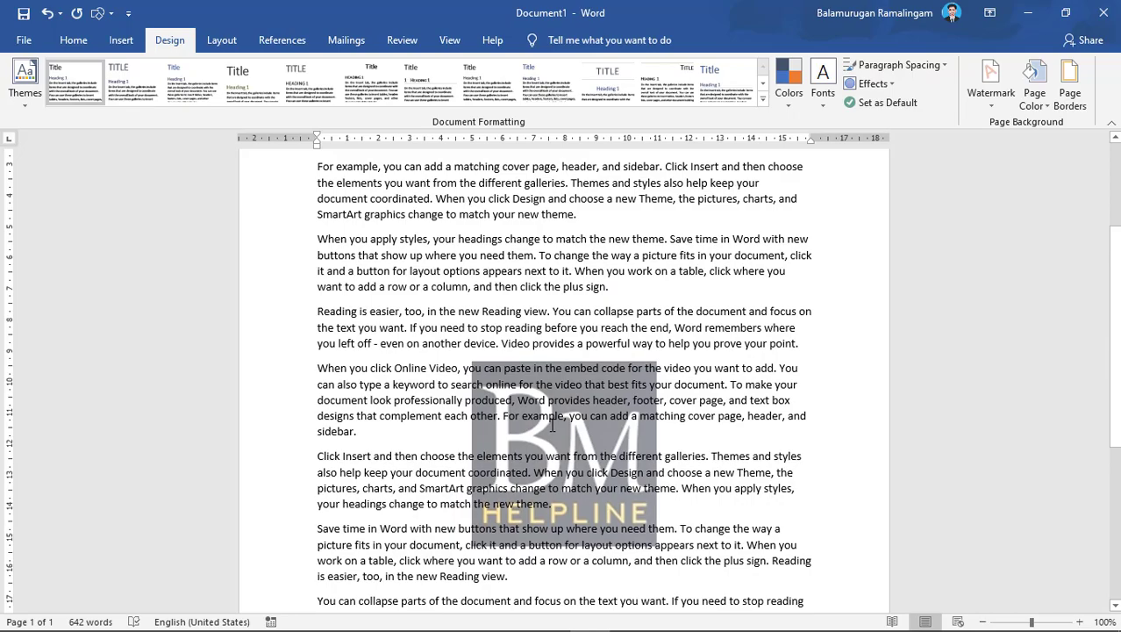
key(ctrl+p)
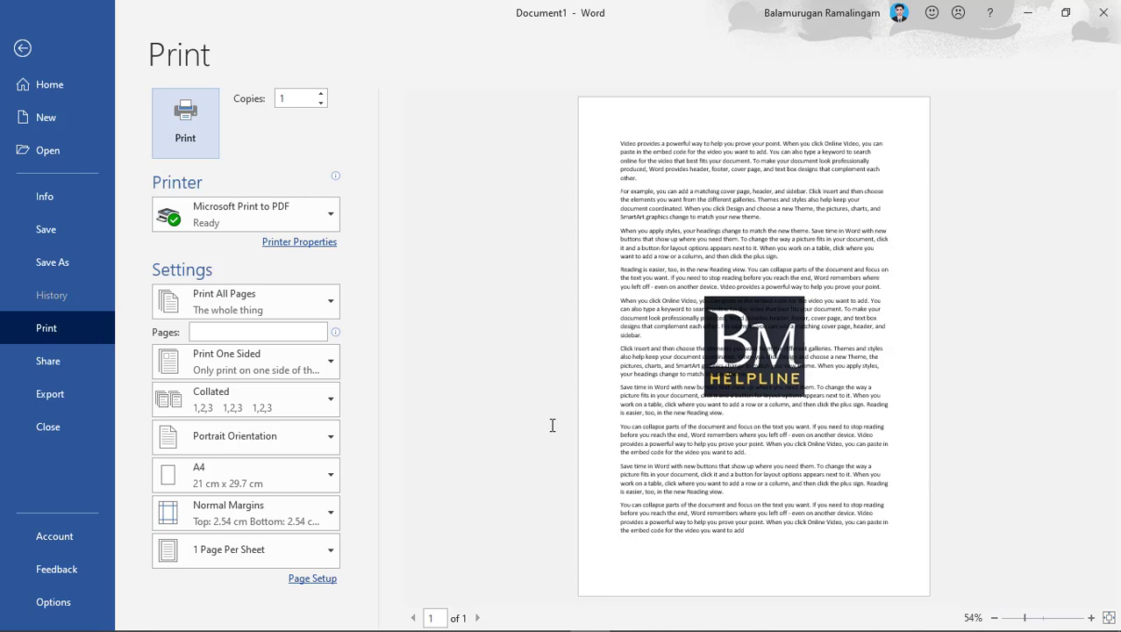
key(Escape)
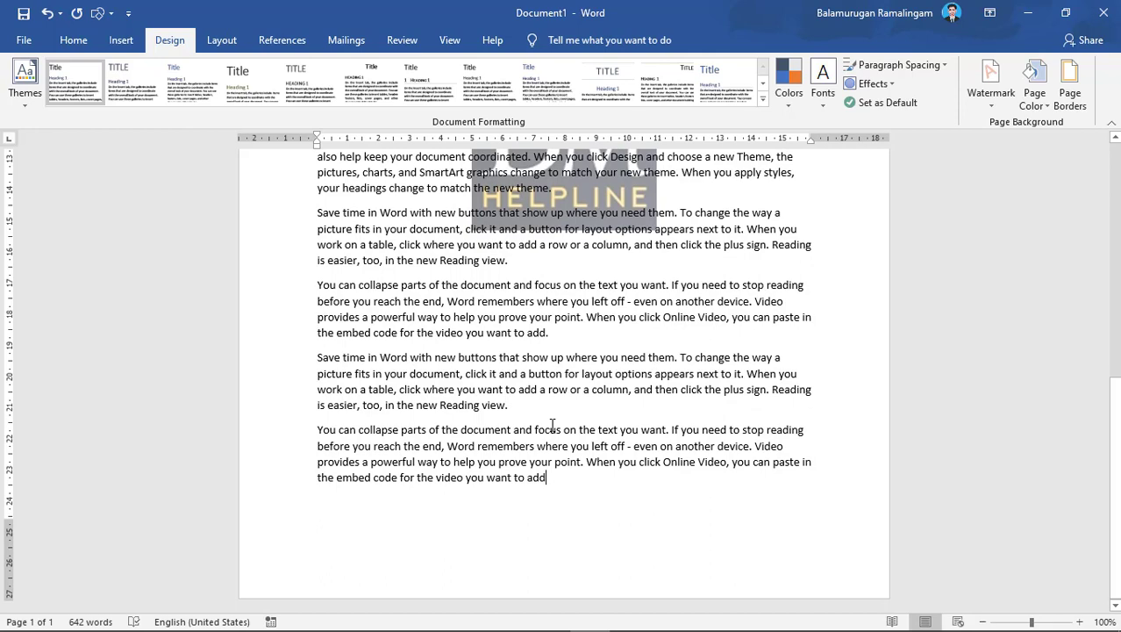
- Turn the picture watermark's washout back on, apply it and check the page in the print preview
click(991, 83)
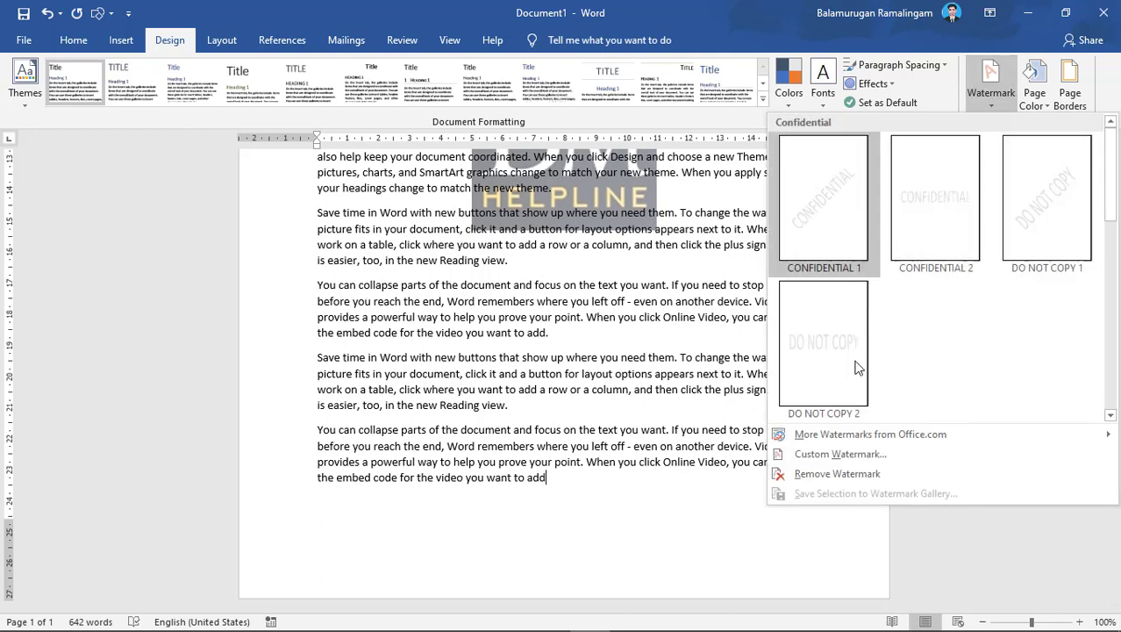
click(820, 451)
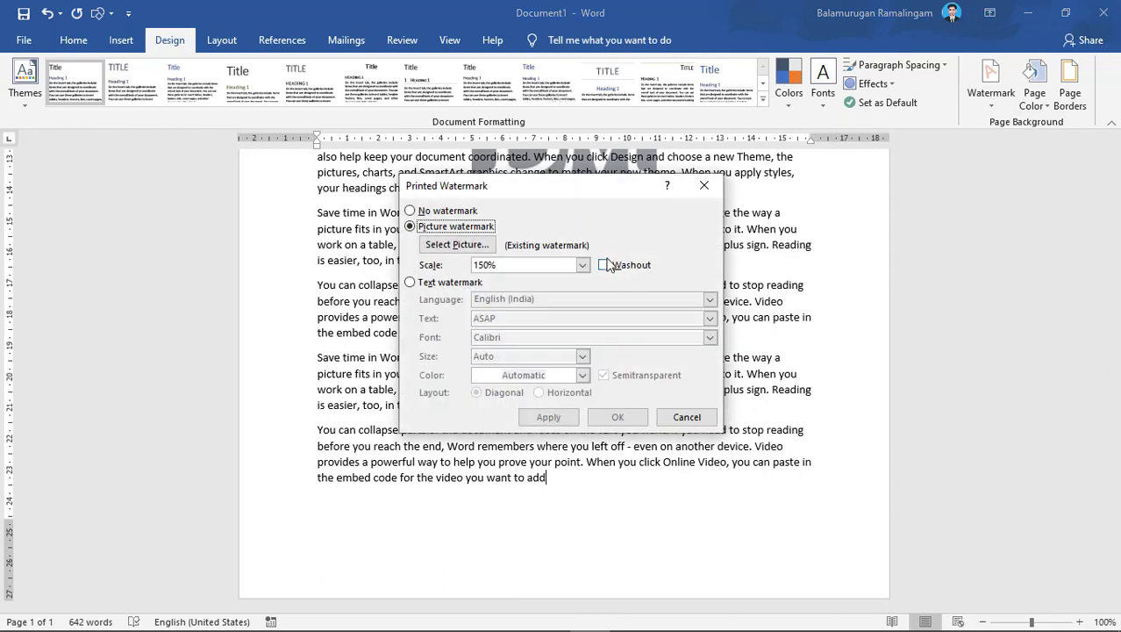
click(603, 265)
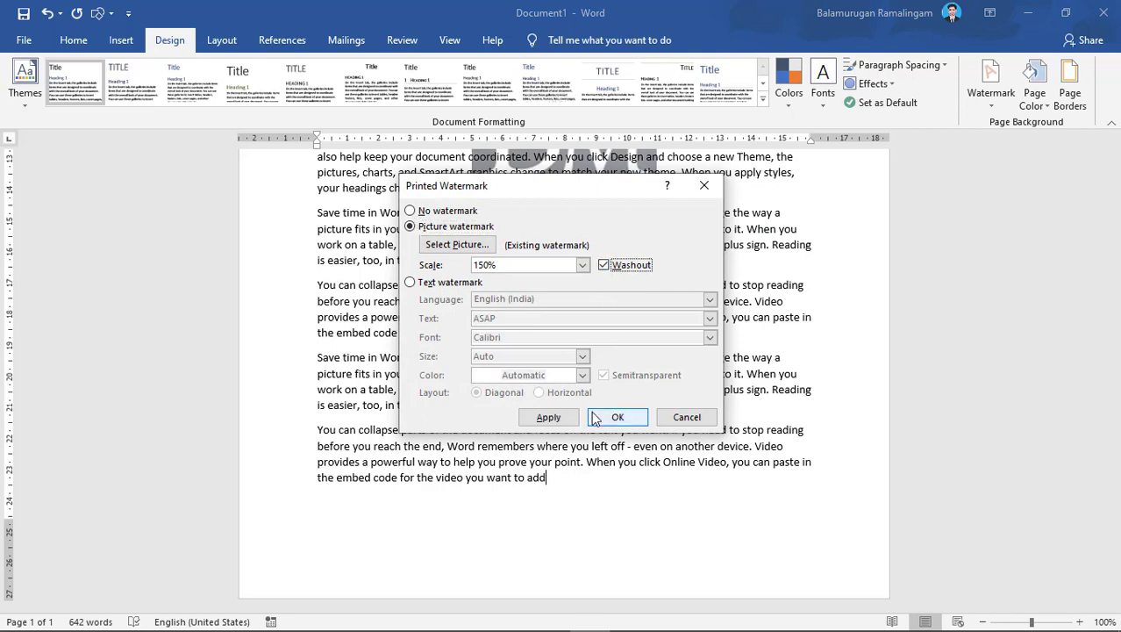
click(551, 418)
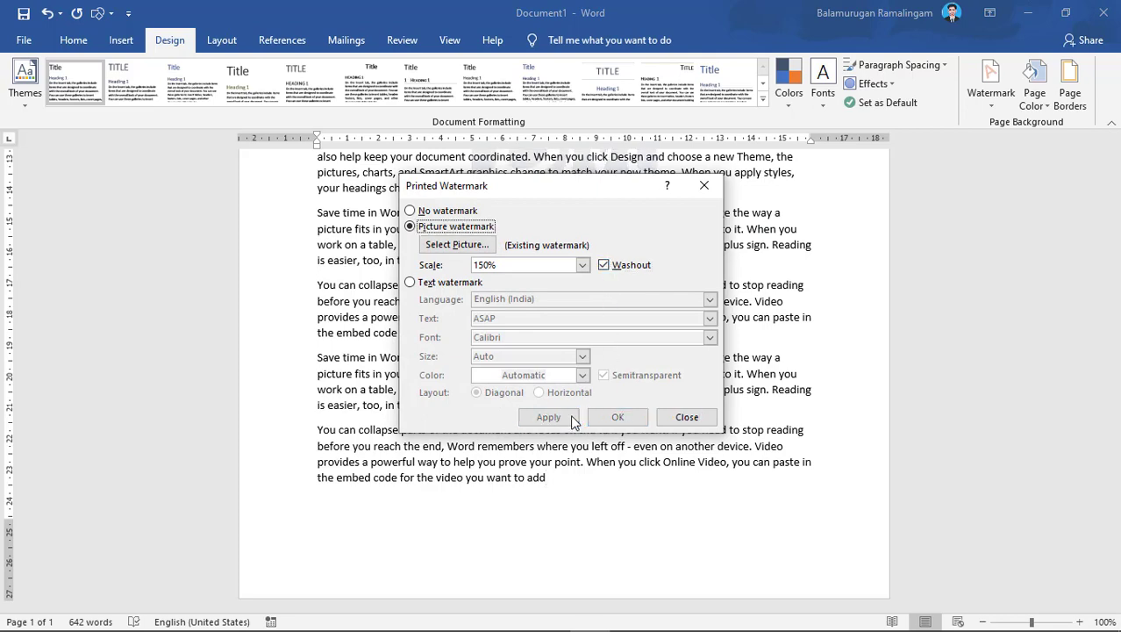
click(687, 417)
scroll(681, 420, up, 2)
scroll(681, 419, up, 2)
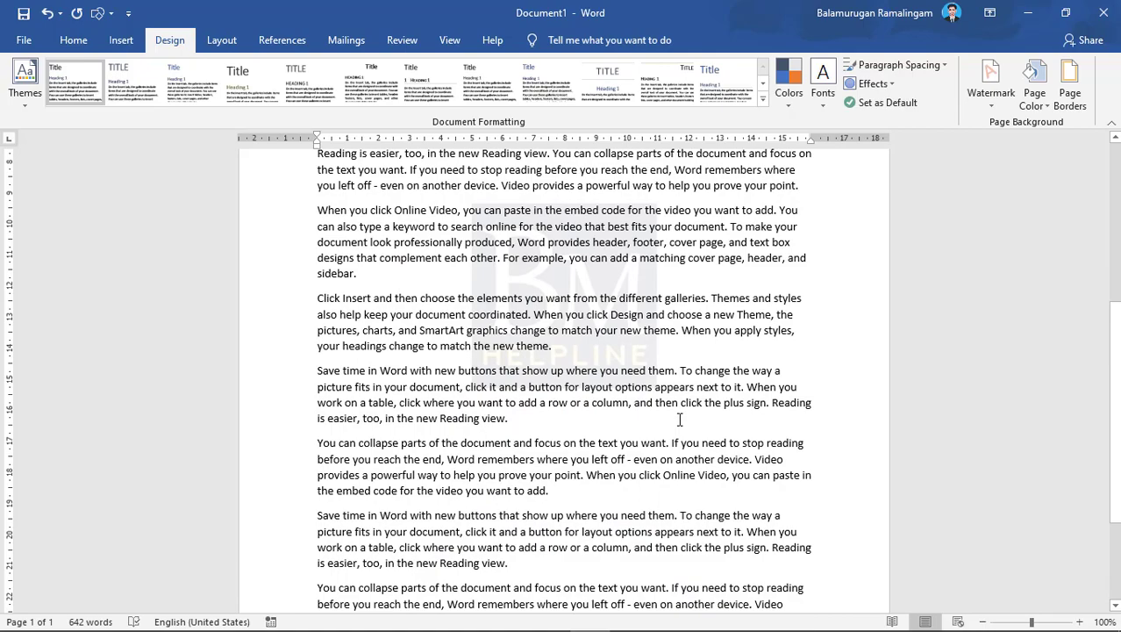
key(ctrl+p)
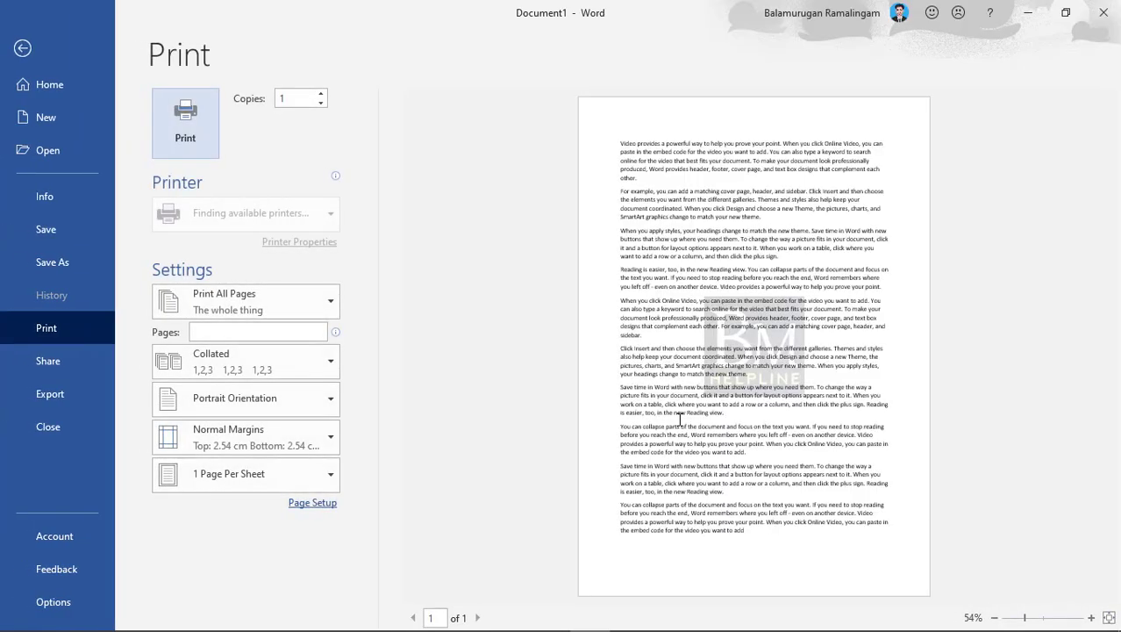
key(Escape)
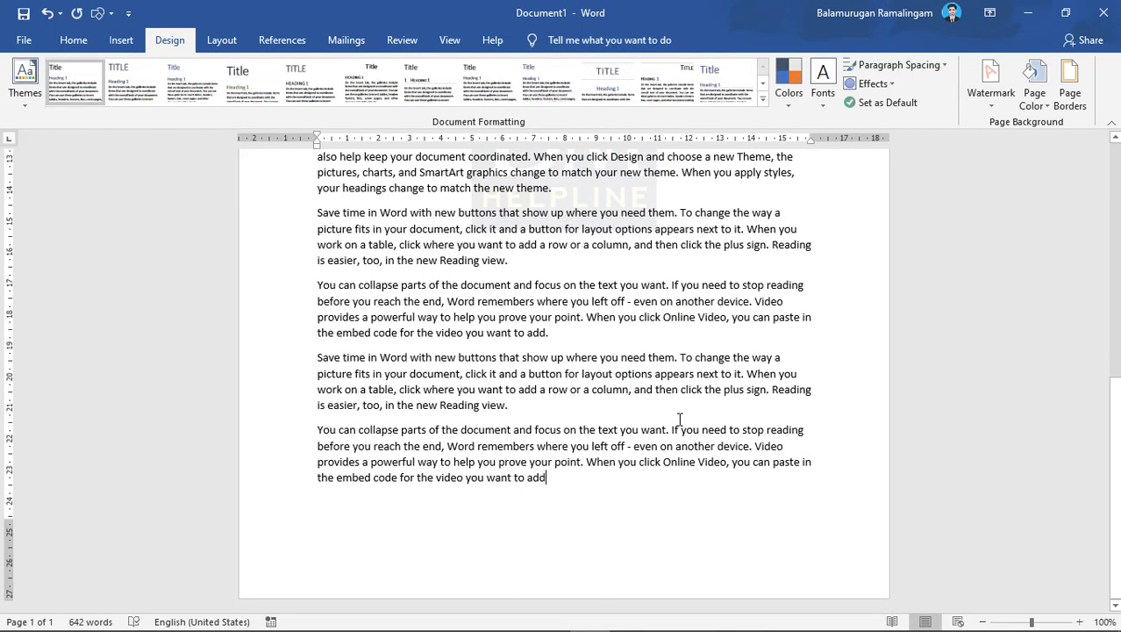
- Remove the picture watermark from the document
click(993, 107)
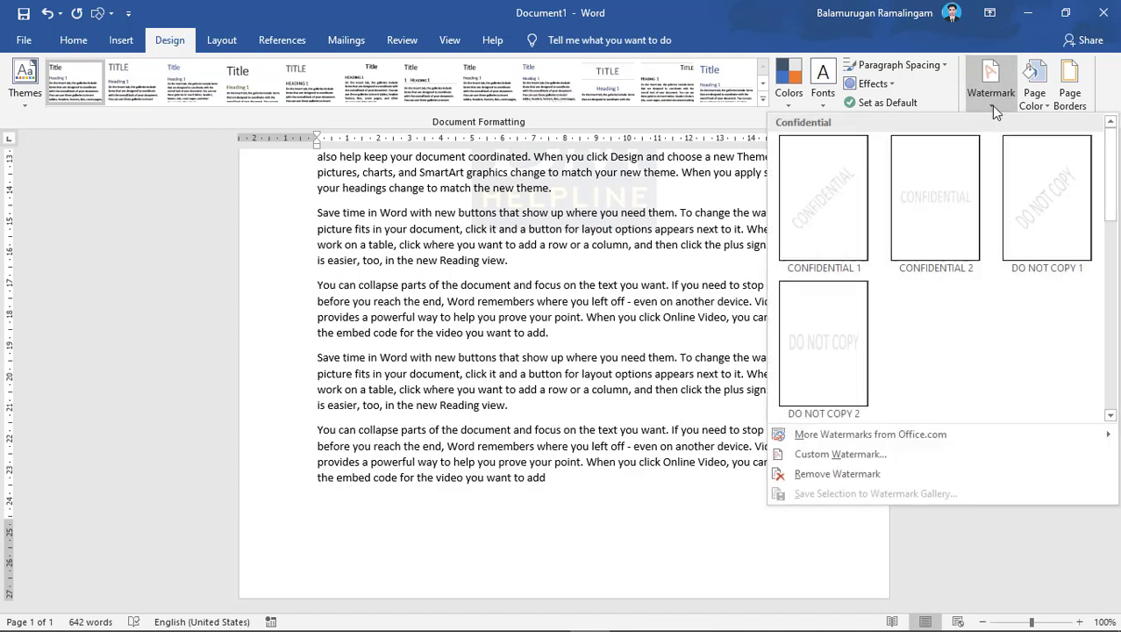
click(874, 469)
scroll(521, 424, up, 10)
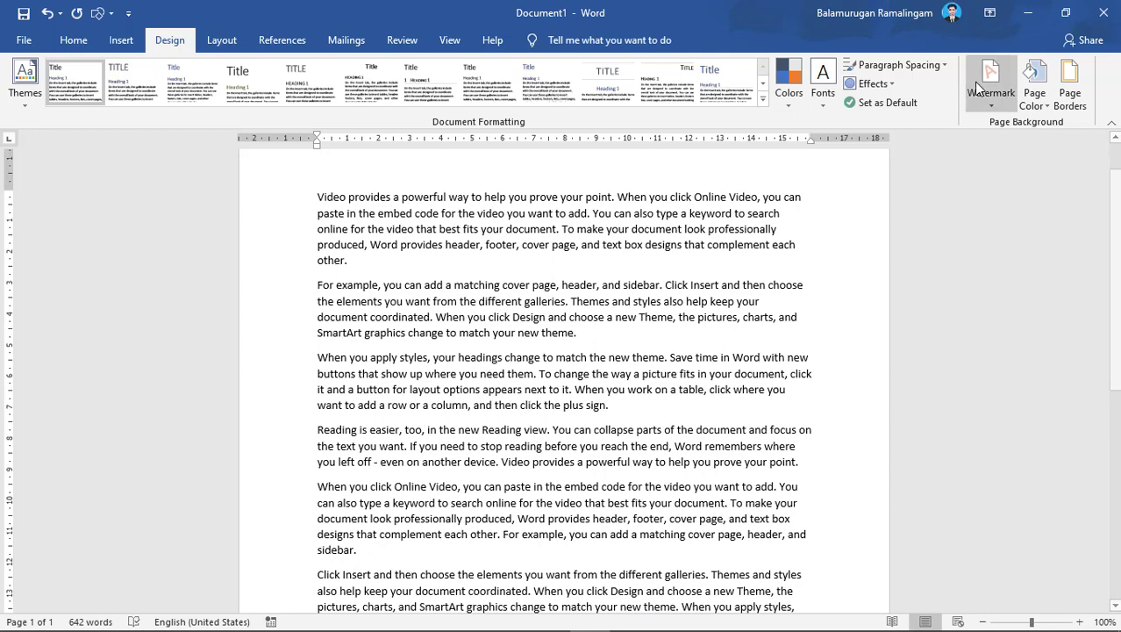
- Add a custom diagonal, semitransparent text watermark reading "My TExt" and check it in the print preview
click(990, 104)
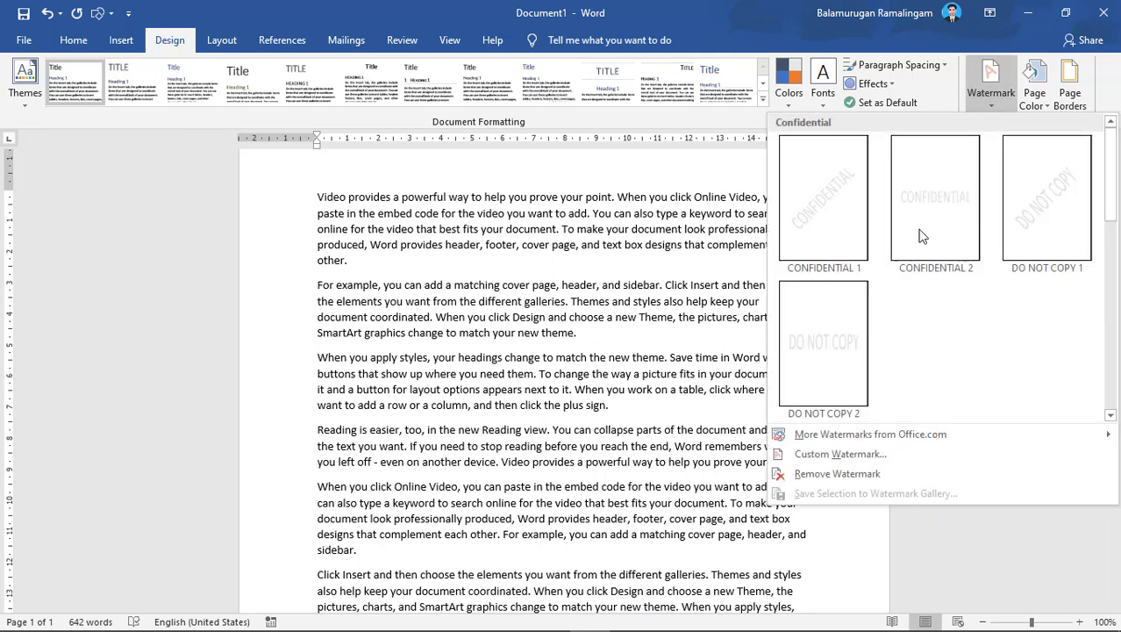
click(792, 455)
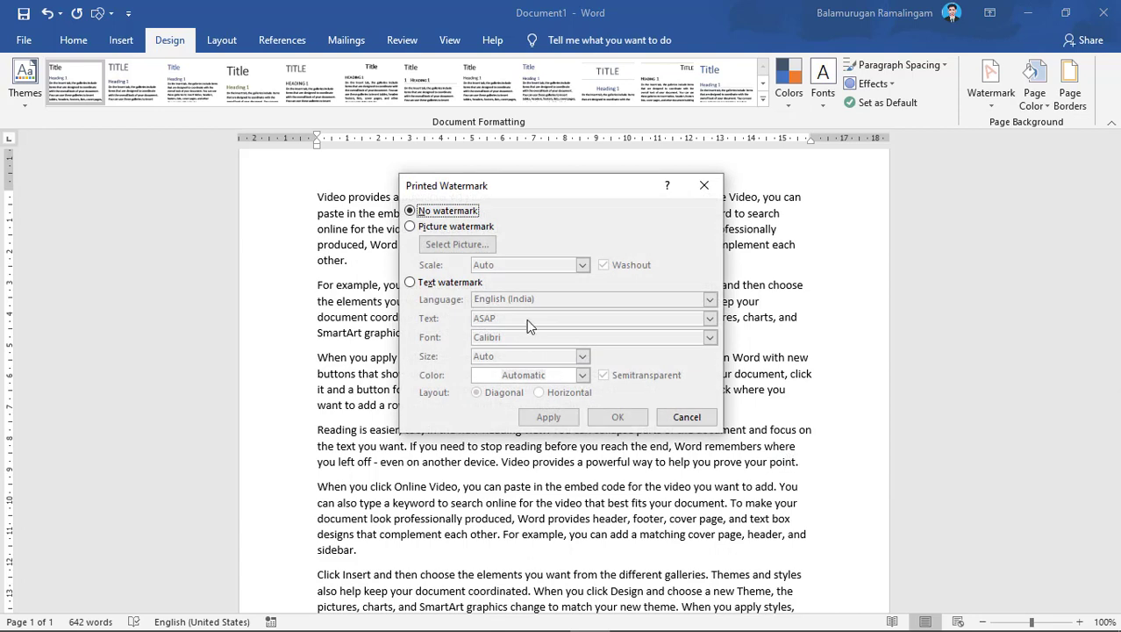
click(410, 282)
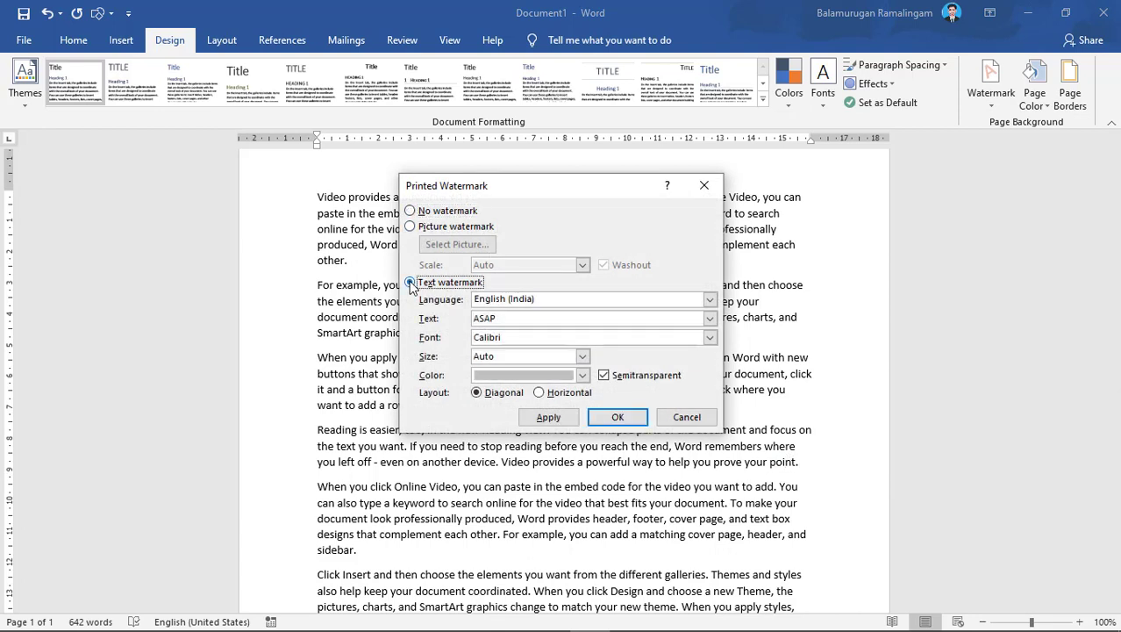
click(571, 320)
double_click(571, 320)
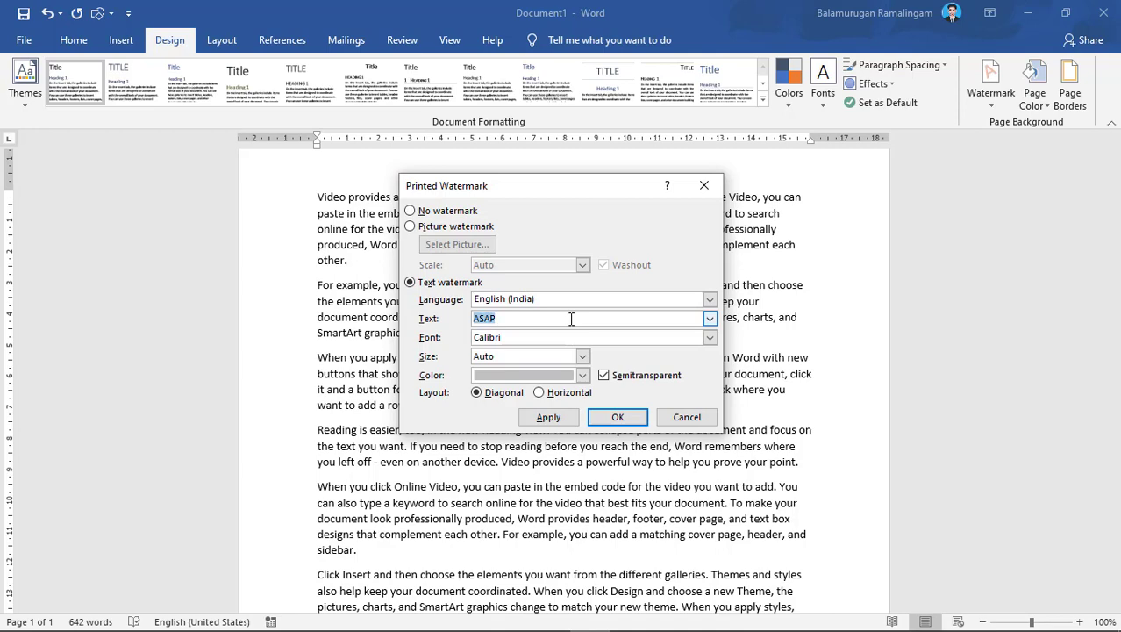
text(My TExt)
key(Return)
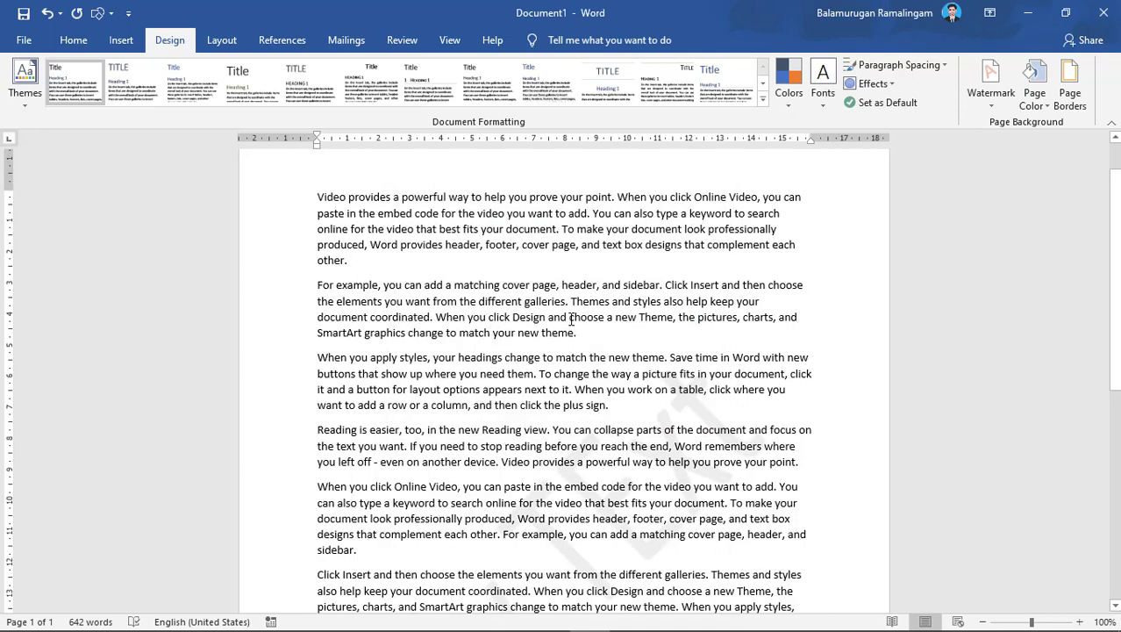
key(ctrl+p)
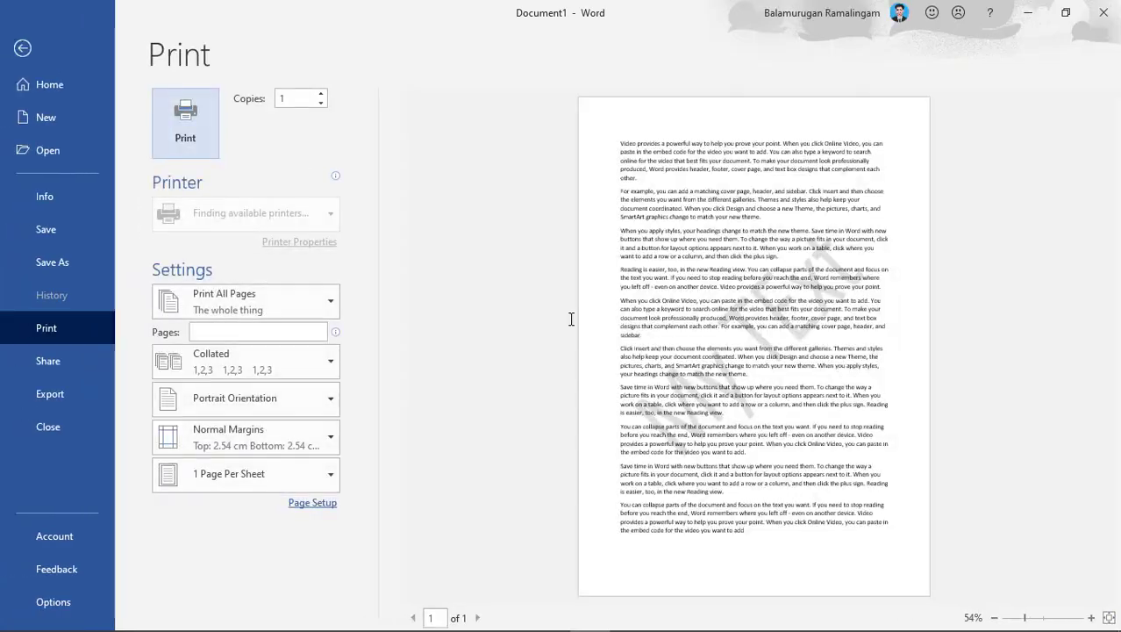
key(Escape)
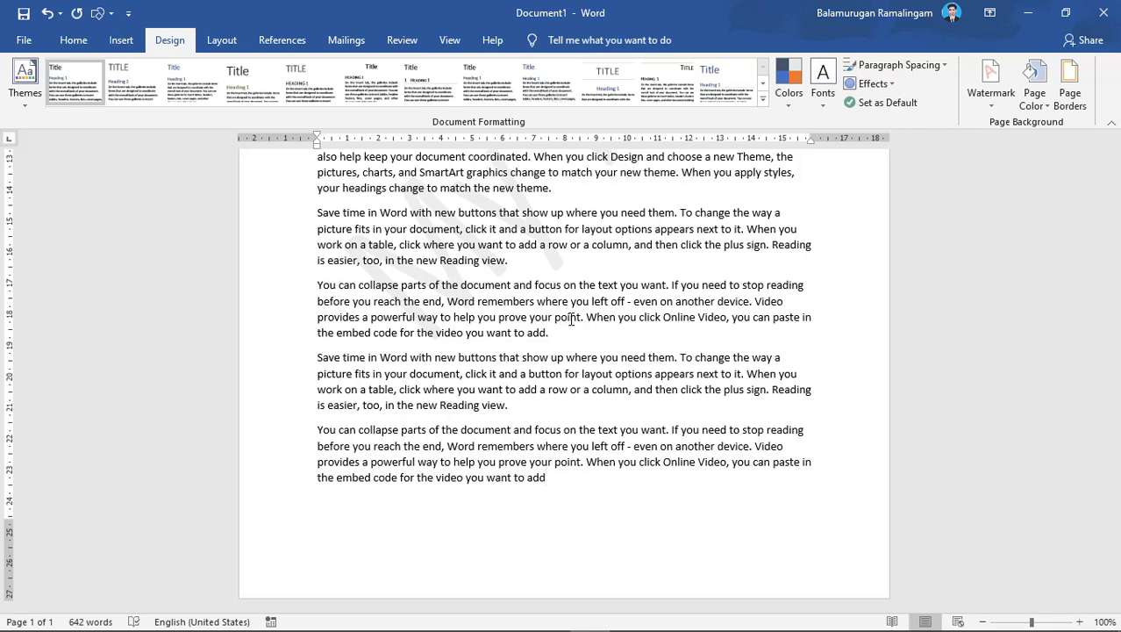
- Save the document as a PDF named Watermark Tutorial in the Camtasia folder and inspect the watermark in the published file
key(F12)
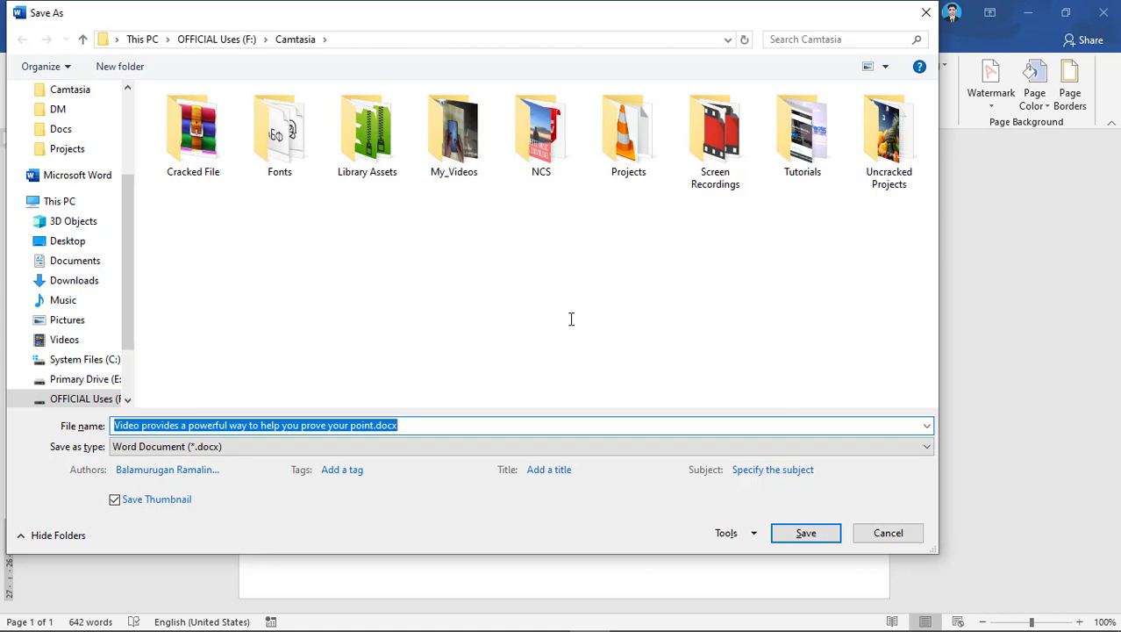
text(Watermark )
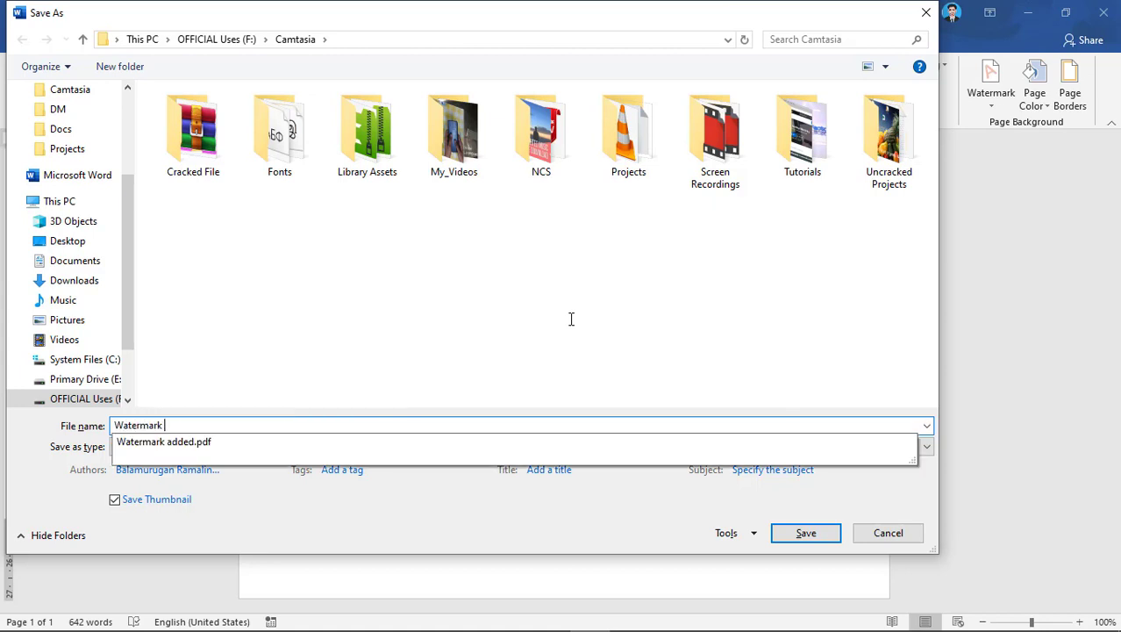
text(Tutor)
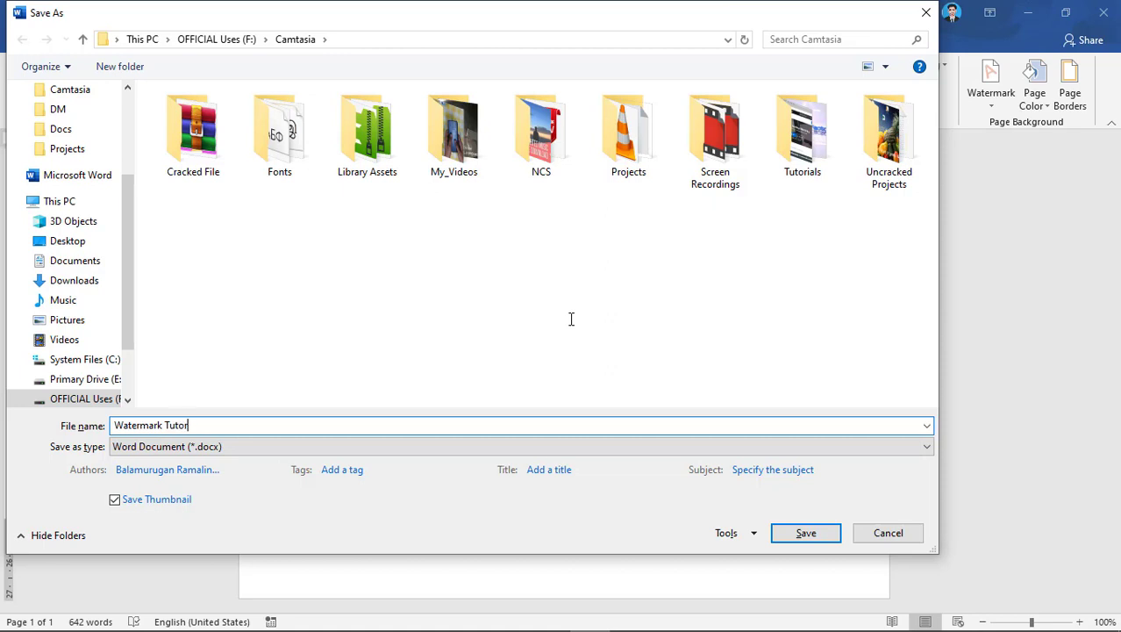
text(ial)
click(180, 451)
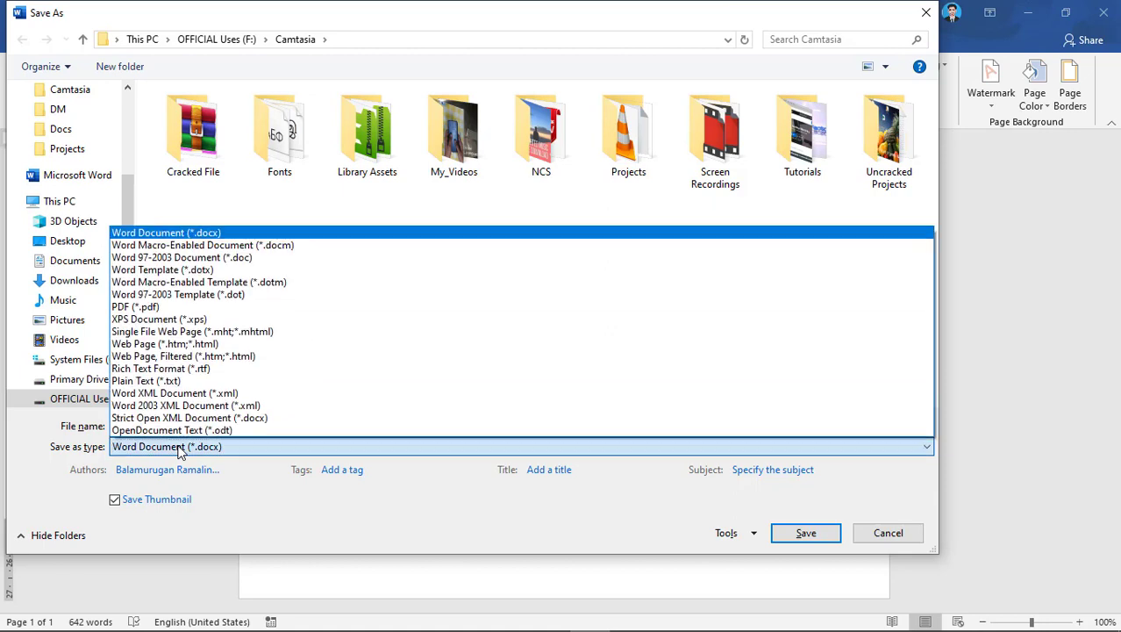
click(189, 309)
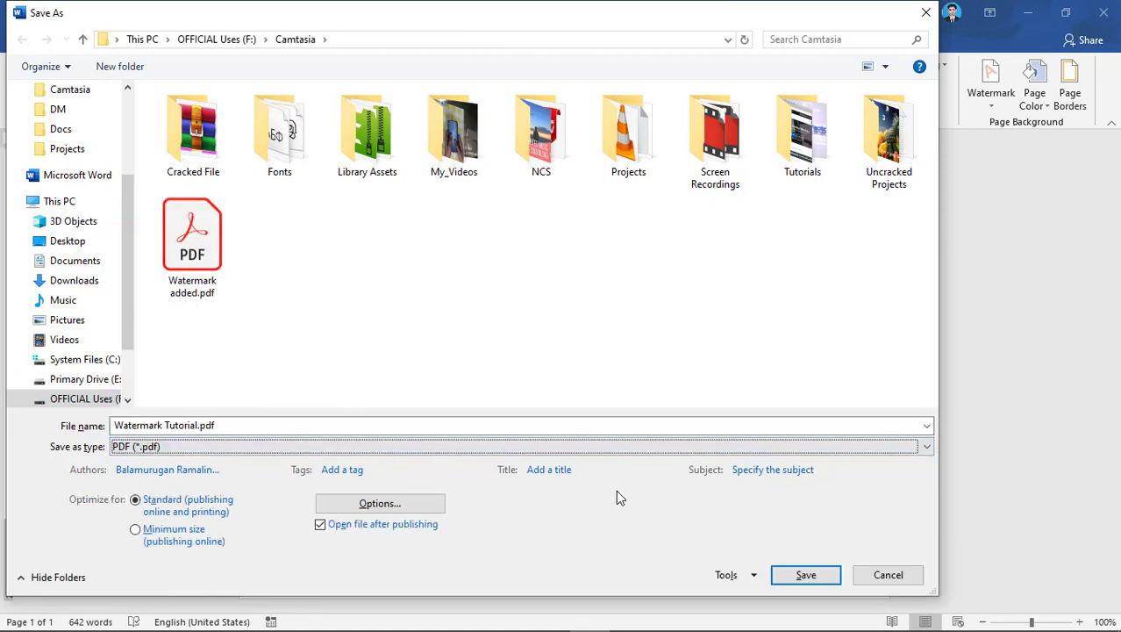
click(802, 576)
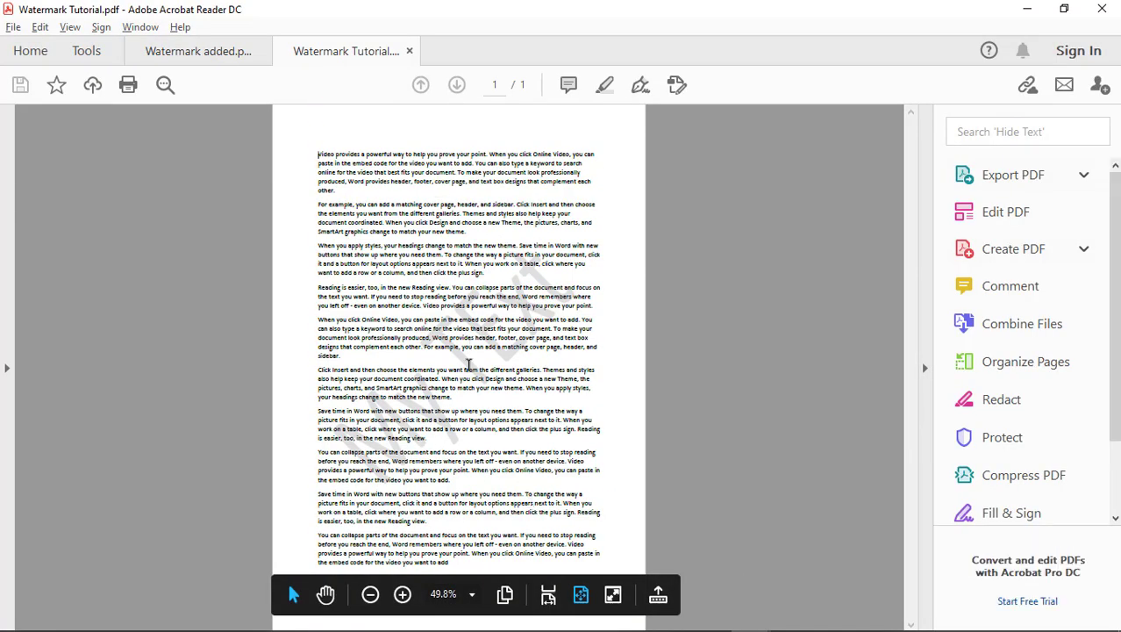
scroll(468, 365, up, 4)
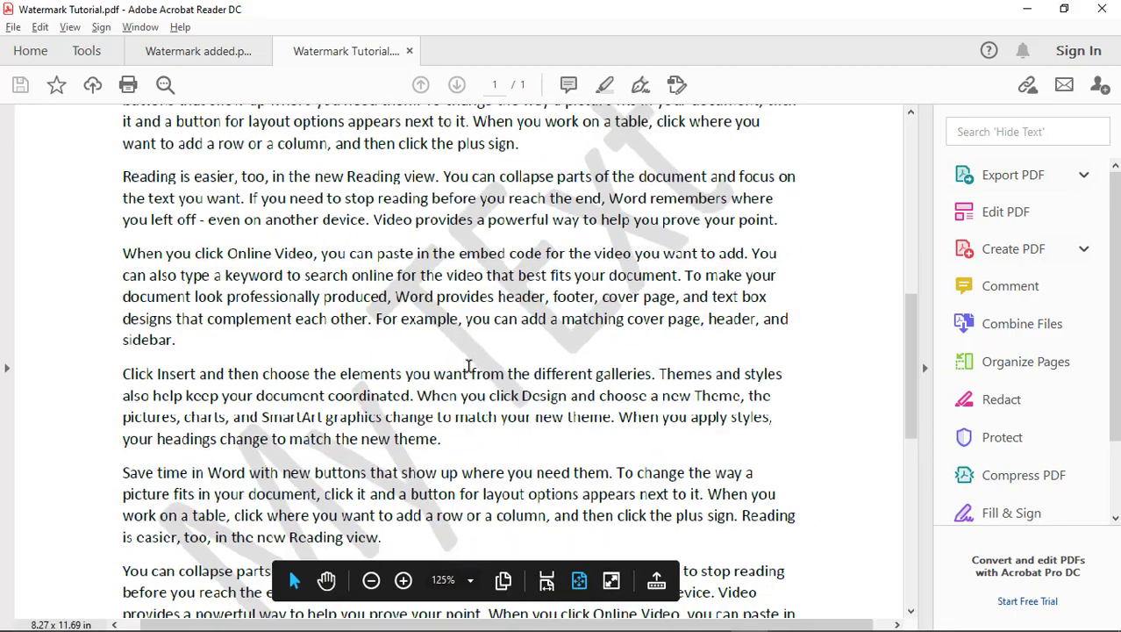
scroll(468, 365, down, 2)
scroll(469, 365, down, 5)
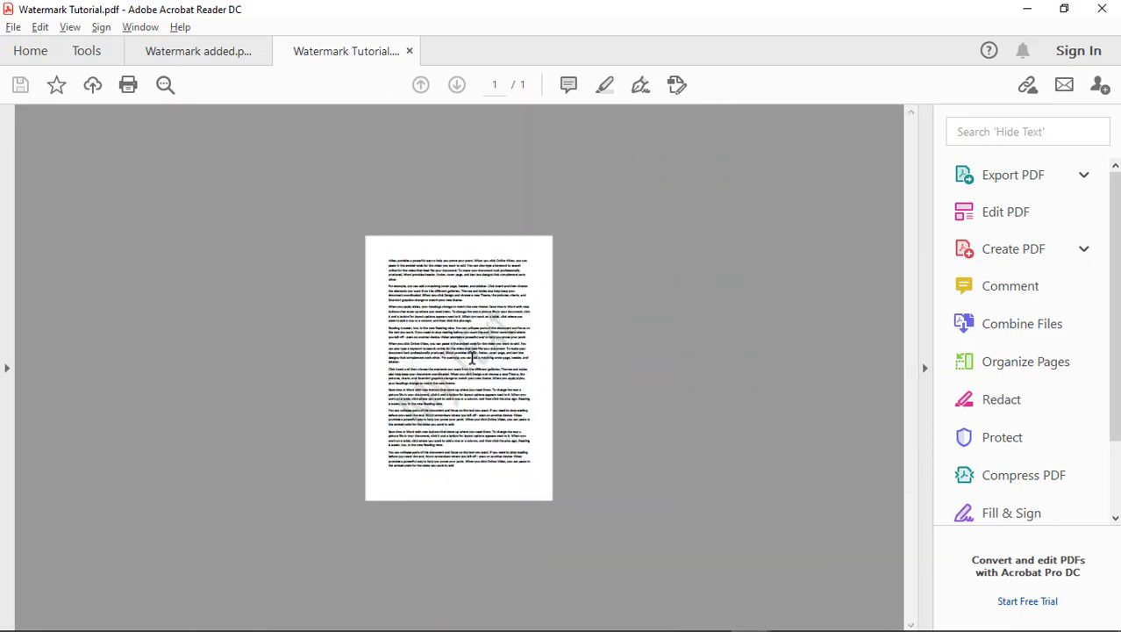
scroll(470, 360, up, 2)
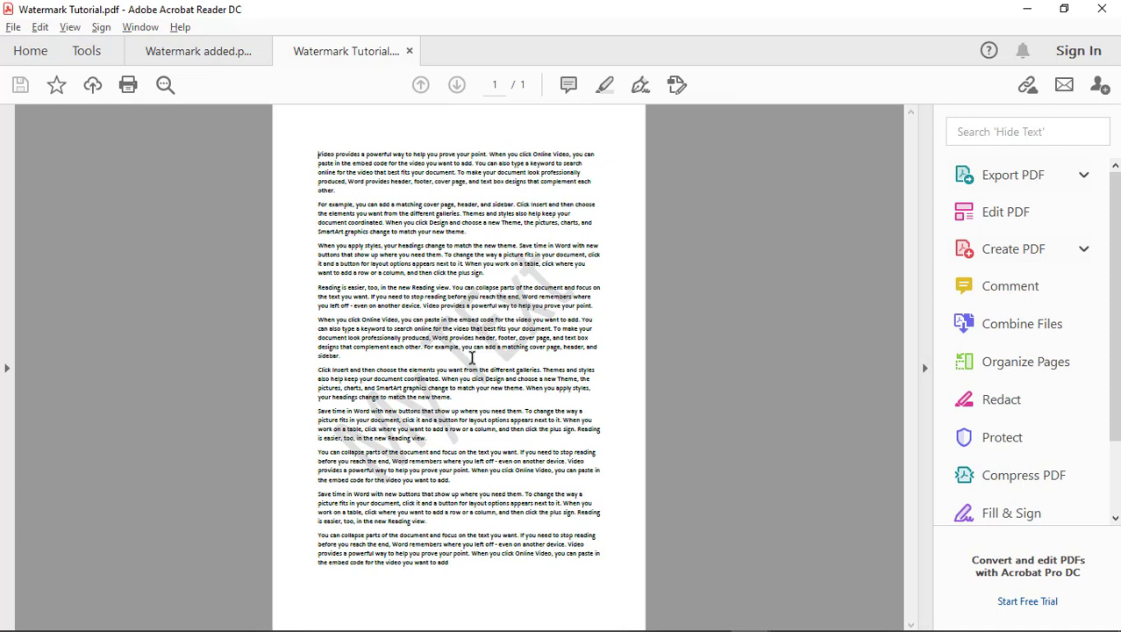